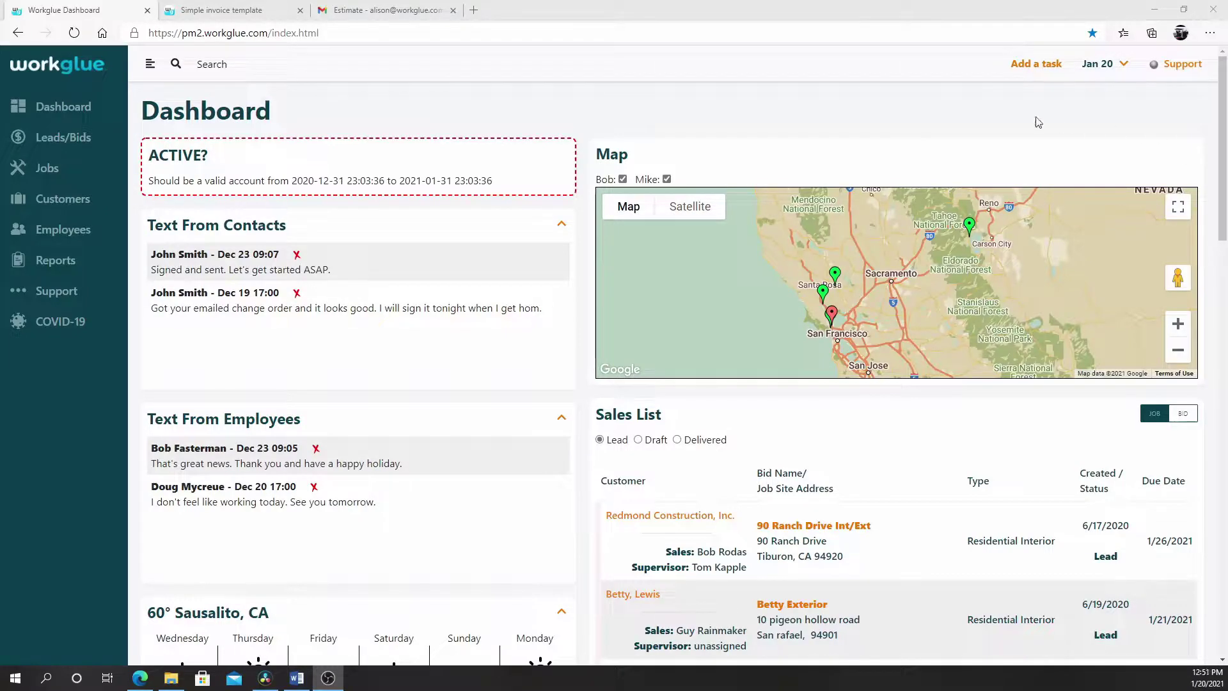
Look through the generated estimate/contract PDF from its header and project description onward
left_click(237, 12)
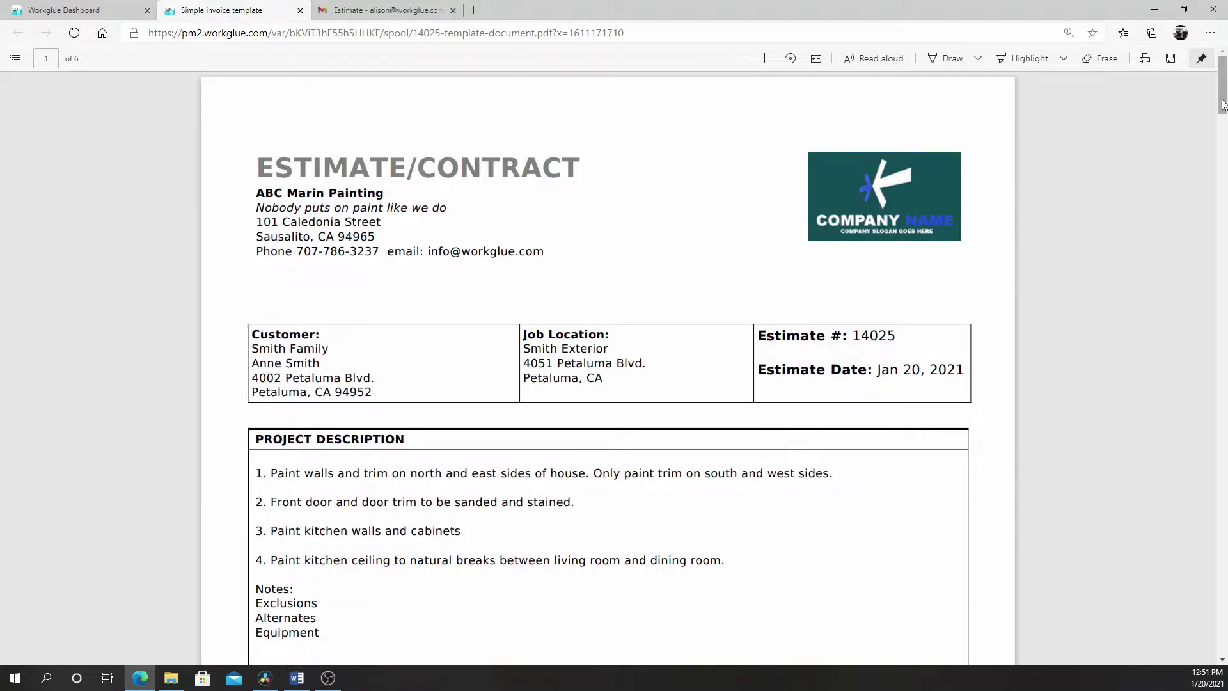
left_click_drag(1223, 104, 1222, 315)
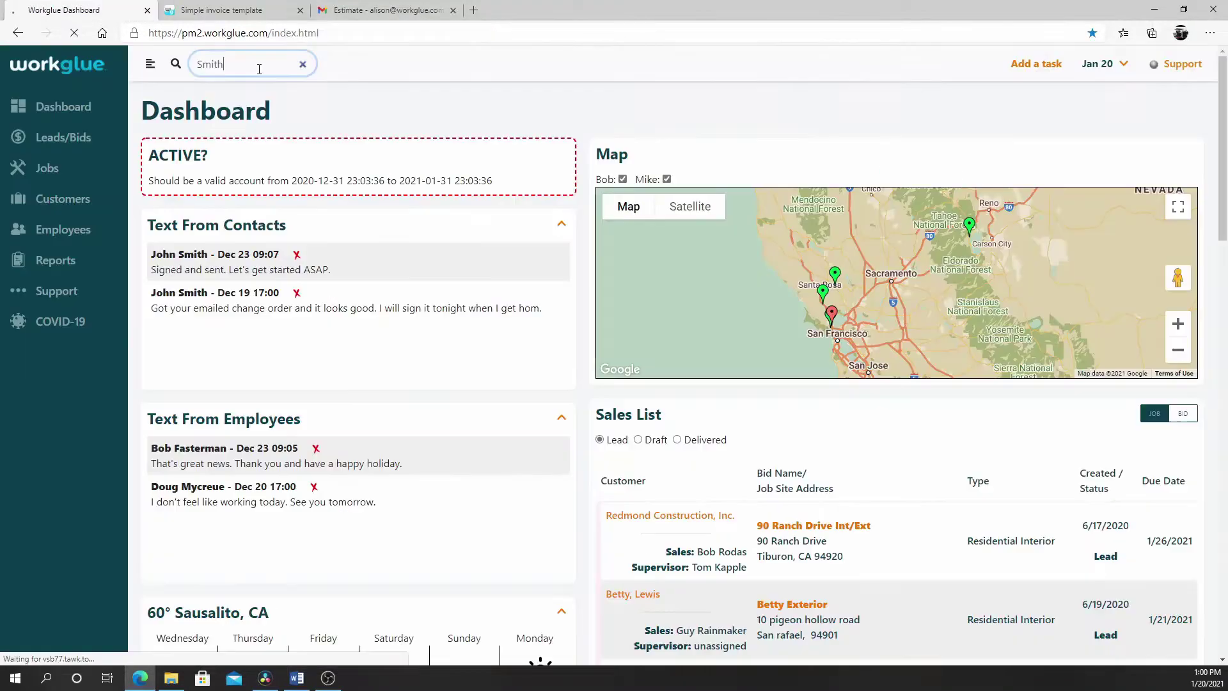
Search by the customer's surname in Workglue, open the exterior job, and review its scope of work, original estimate and status history
key("Return")
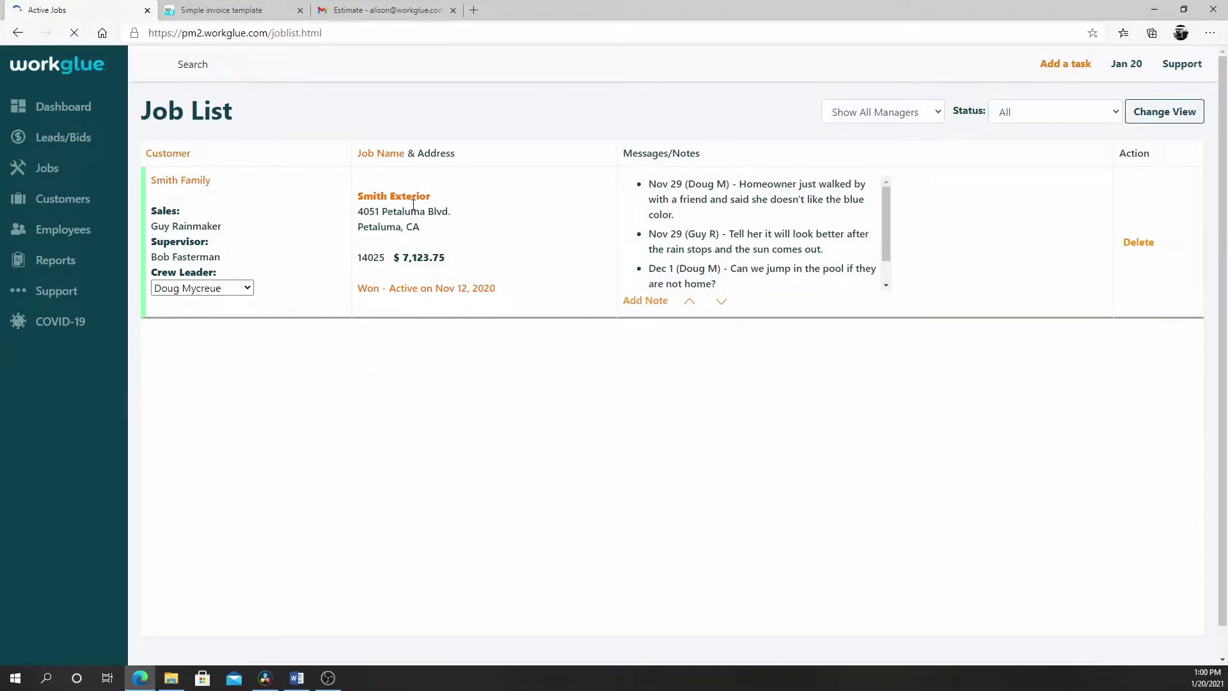
left_click(397, 196)
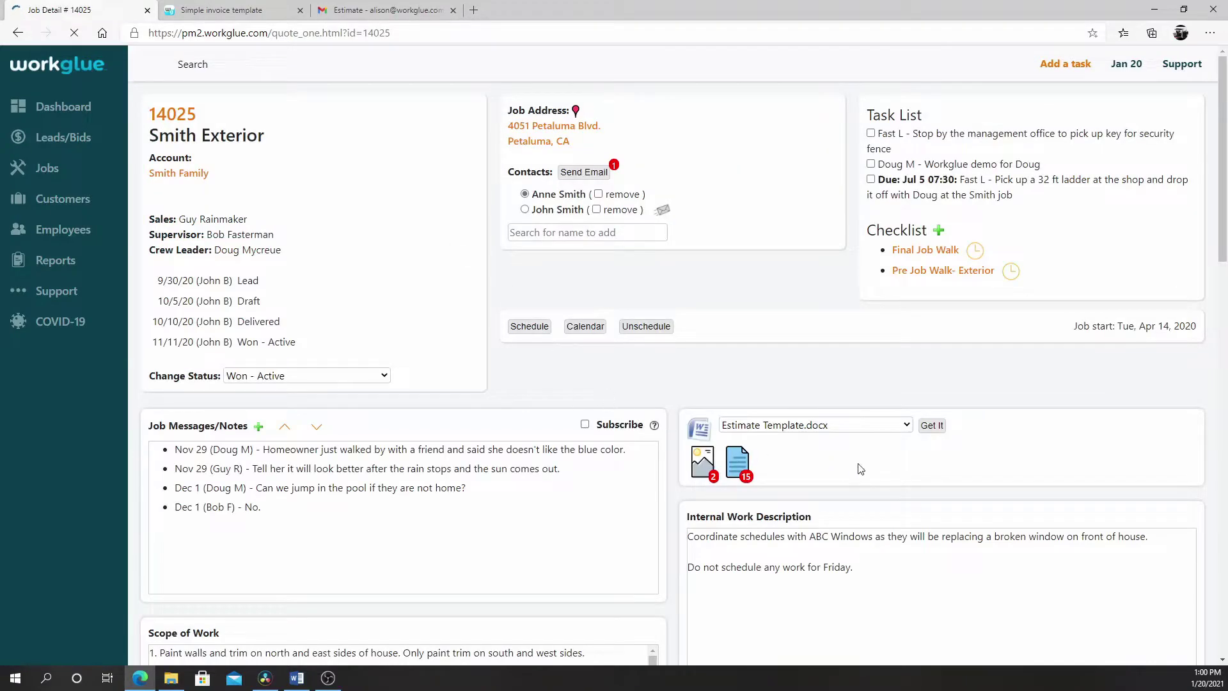
scroll(892, 476, "down", 6)
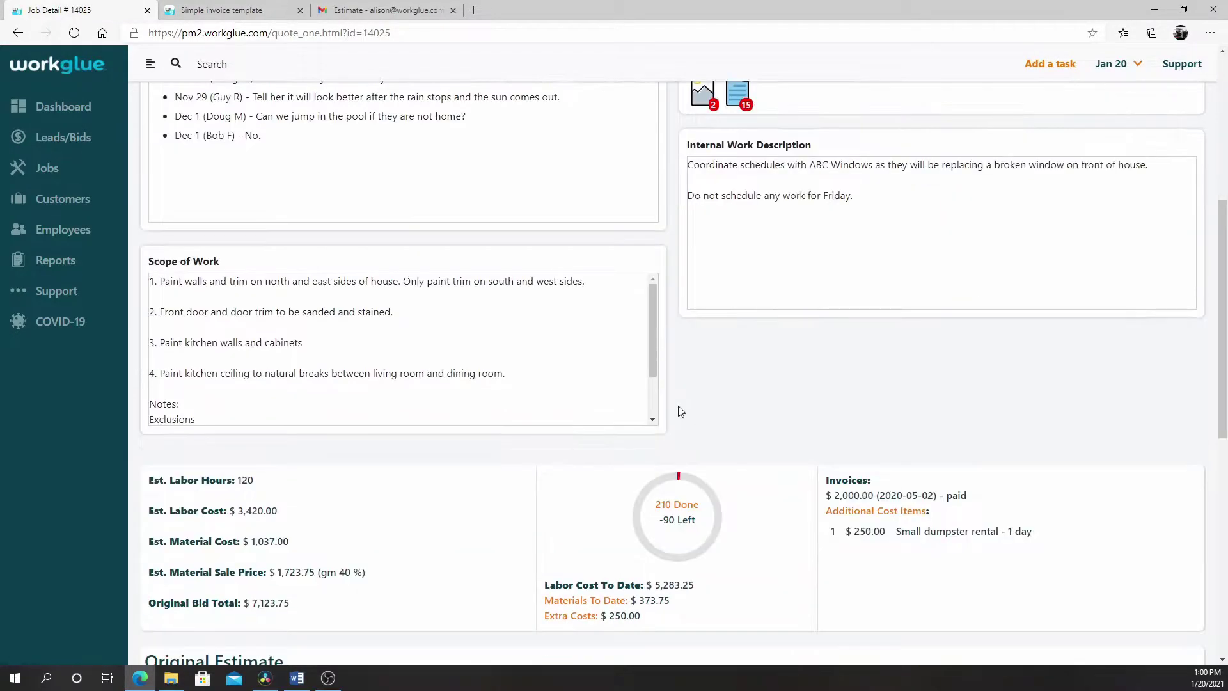
scroll(531, 348, "down", 2)
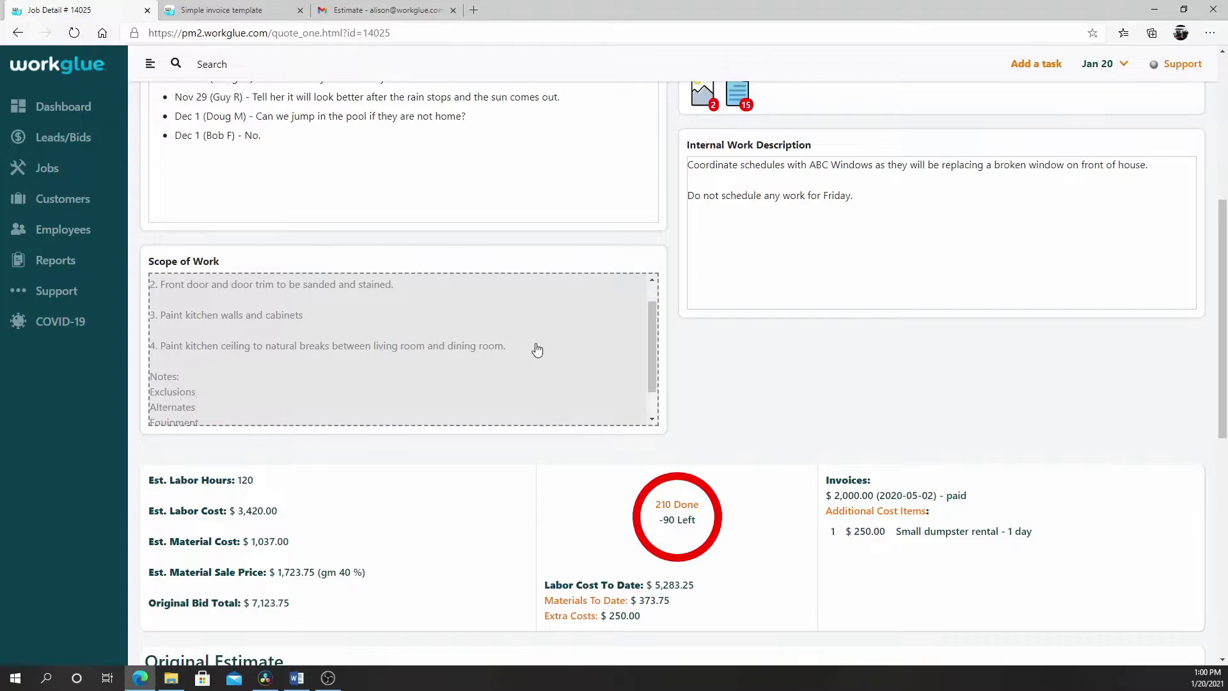
scroll(717, 378, "down", 7)
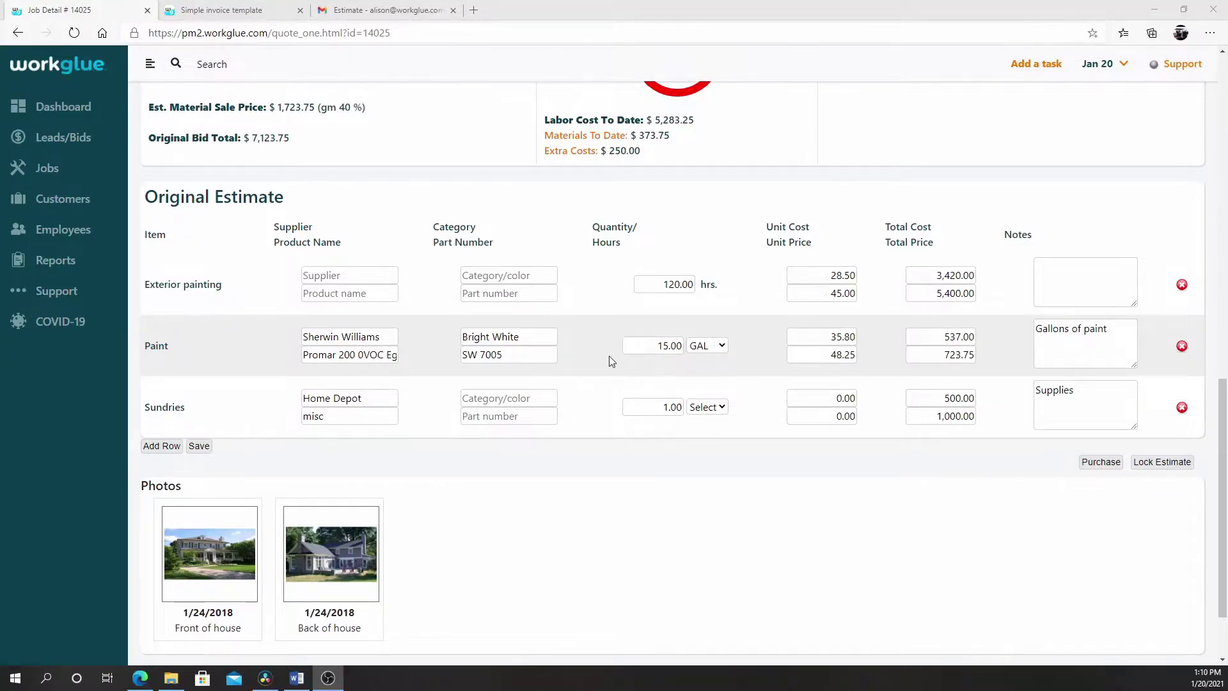
scroll(608, 356, "up", 13)
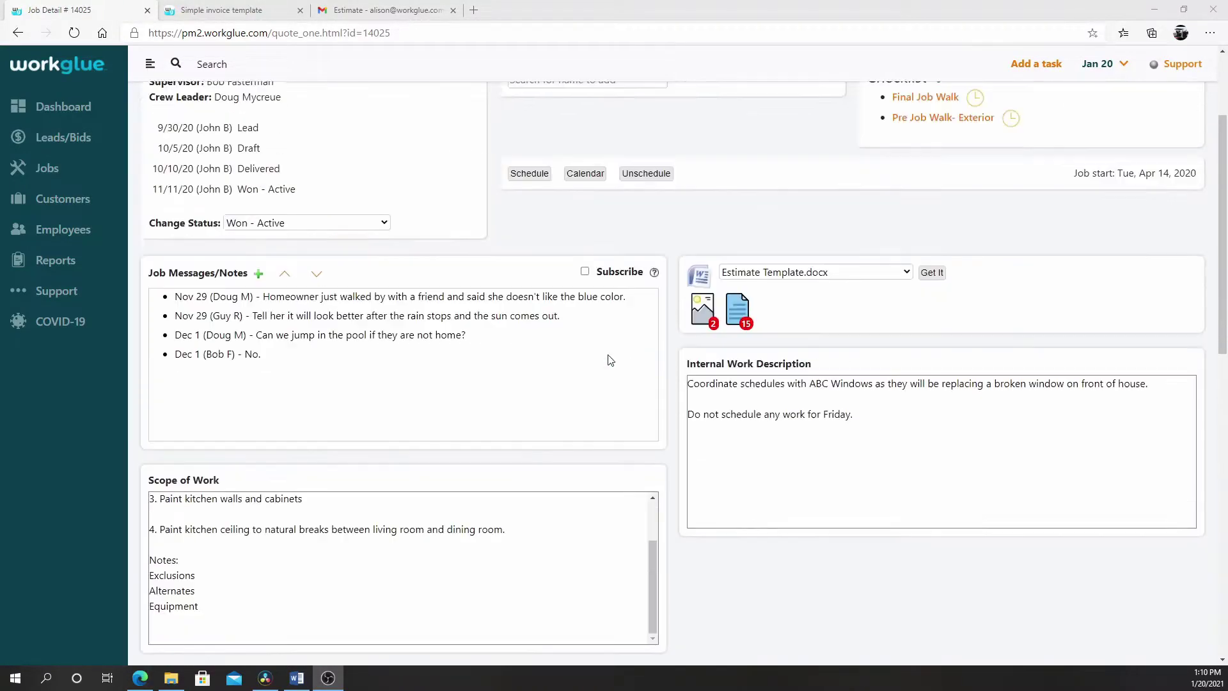
left_click_drag(261, 300, 165, 297)
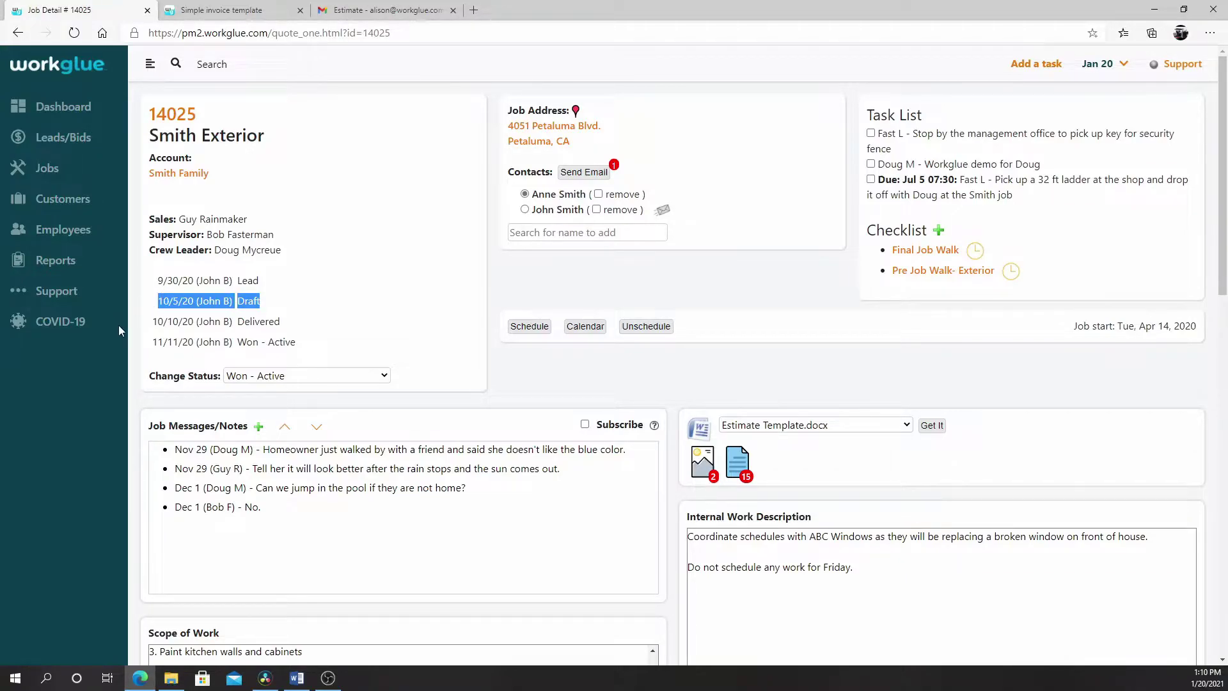
left_click(126, 360)
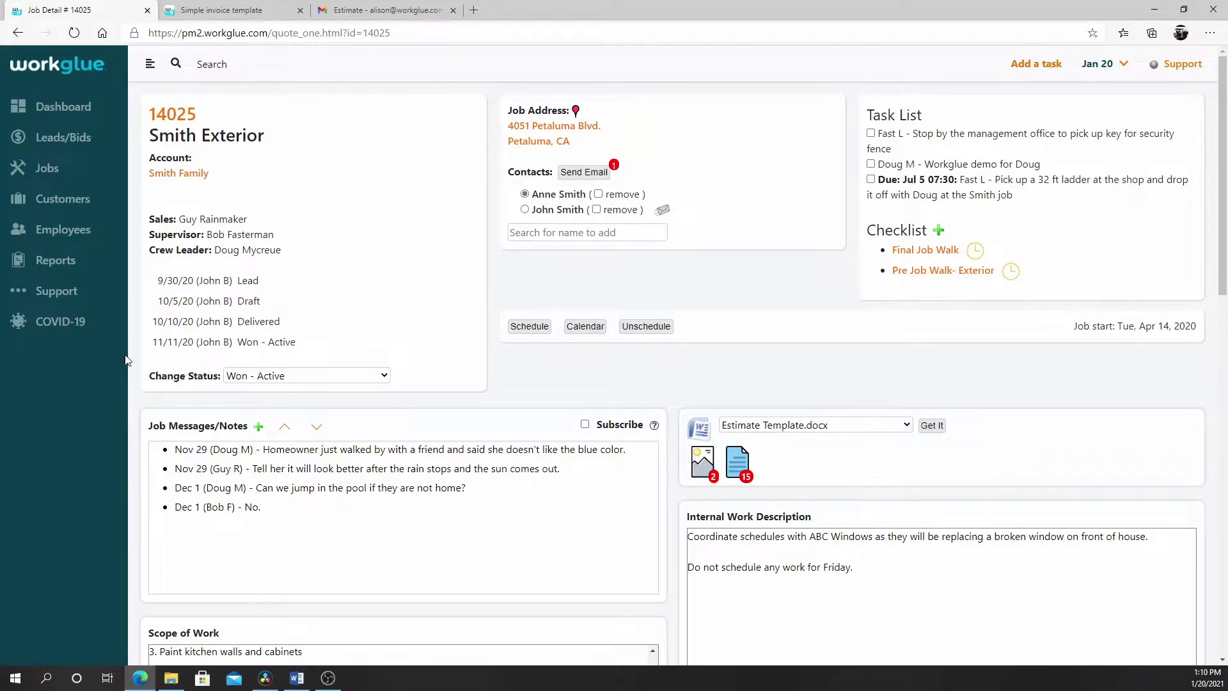
Open the Word/PDF Templates page from the custom data settings and review the variables available for templates
left_click(65, 295)
left_click(90, 377)
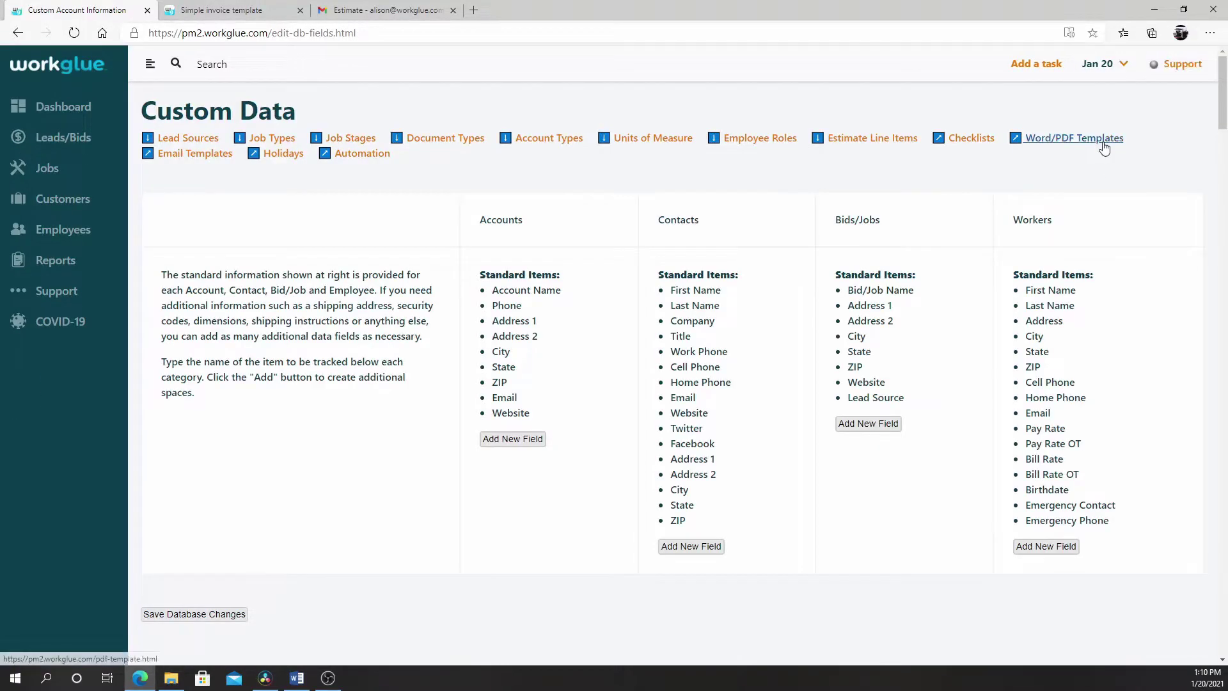
left_click(1103, 142)
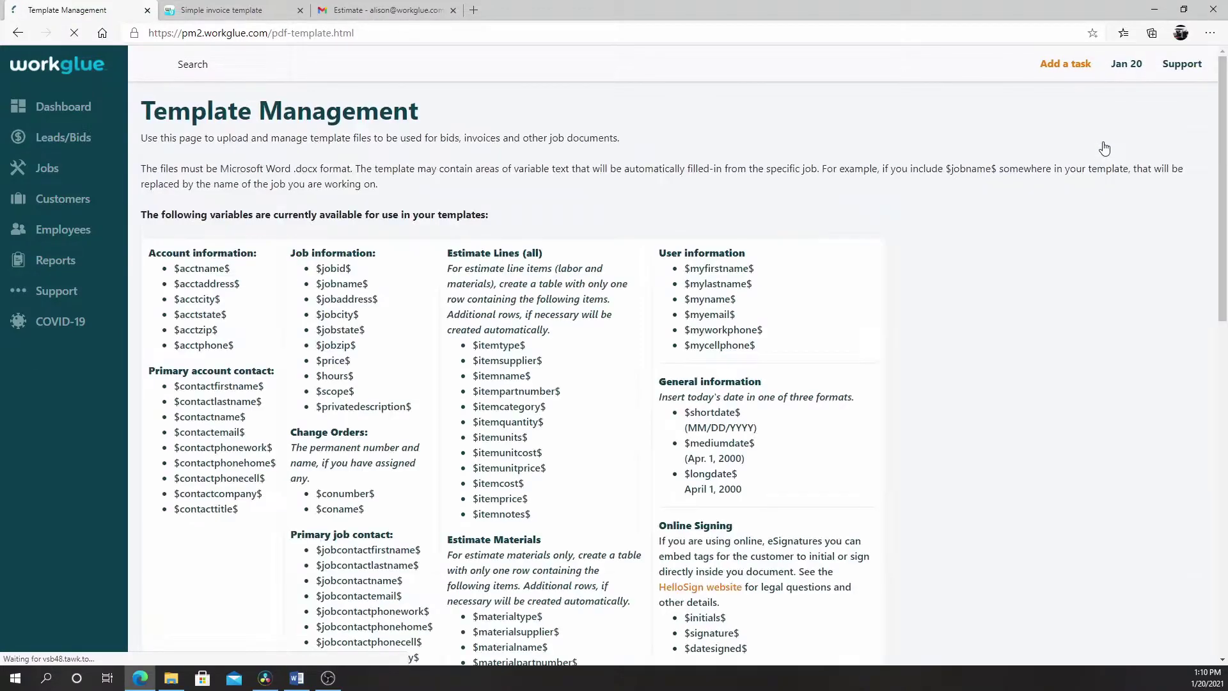
scroll(1144, 304, "down", 4)
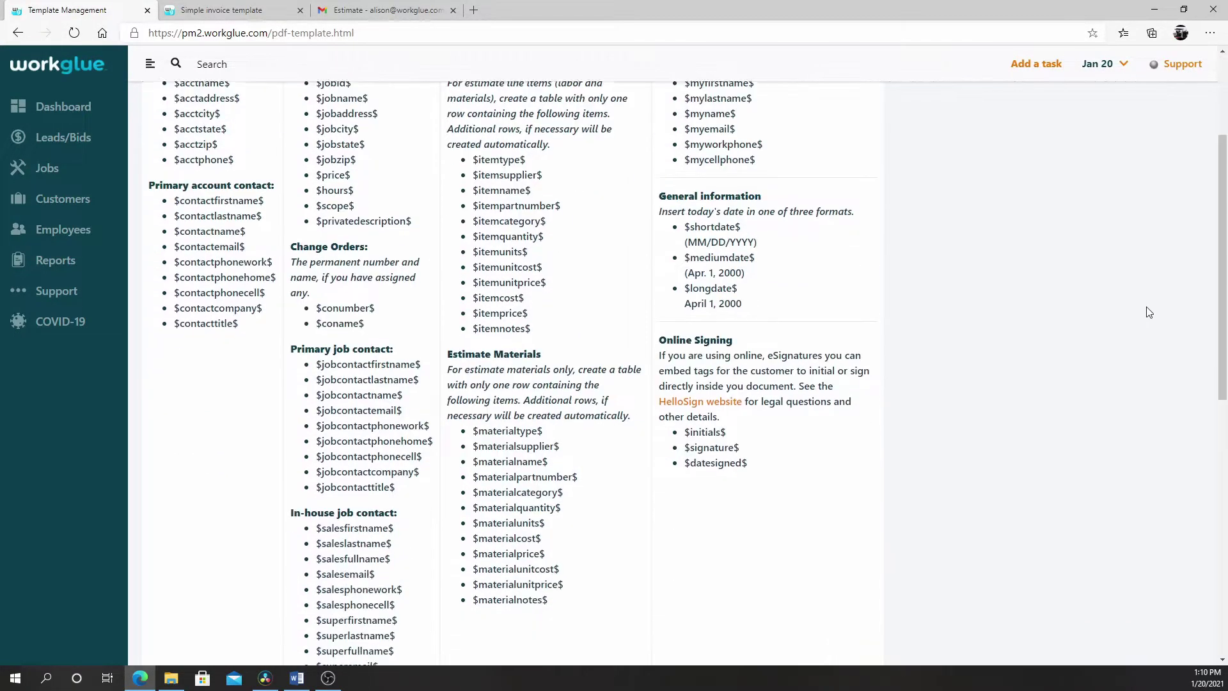
scroll(1150, 313, "down", 3)
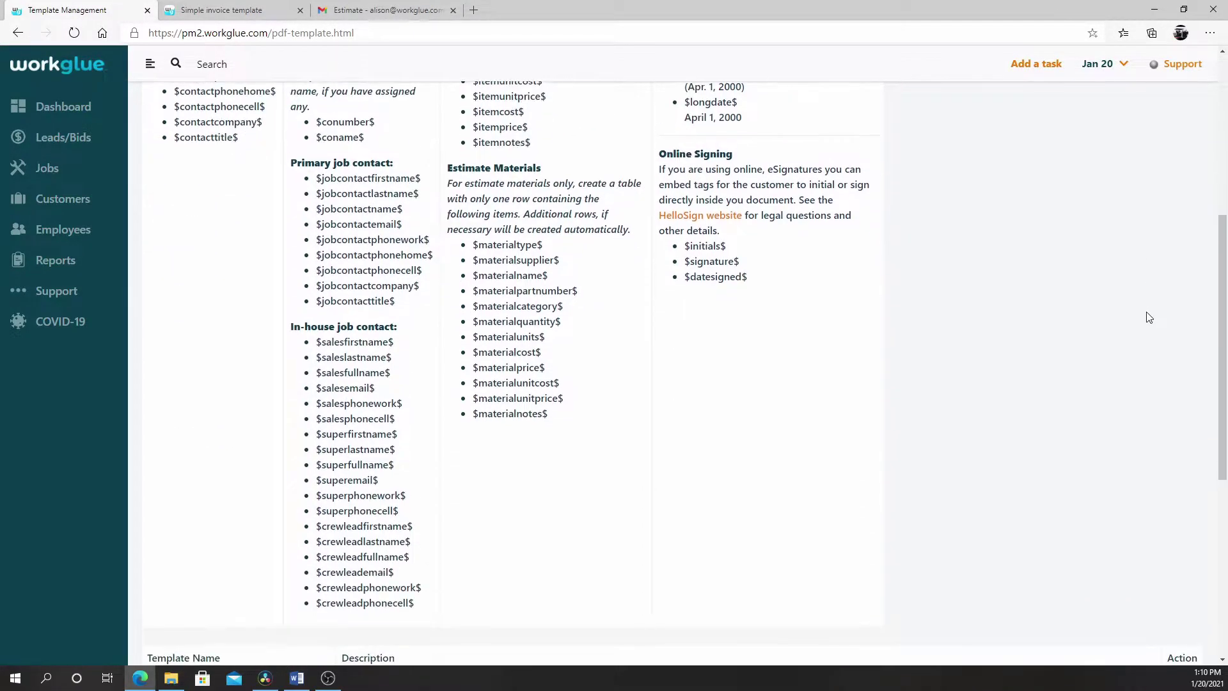
scroll(1150, 321, "down", 4)
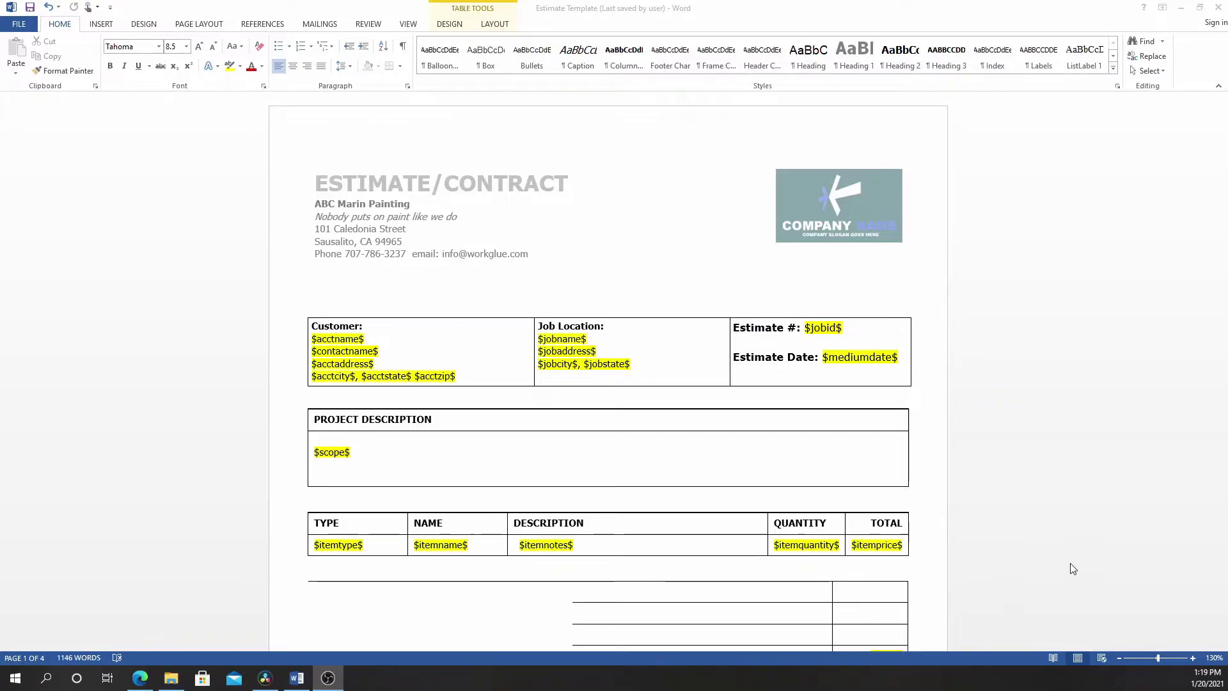
Examine the Estimate Template document in Word, covering its highlighted variable fields and the terms and conditions pages
scroll(1072, 569, "down", 3)
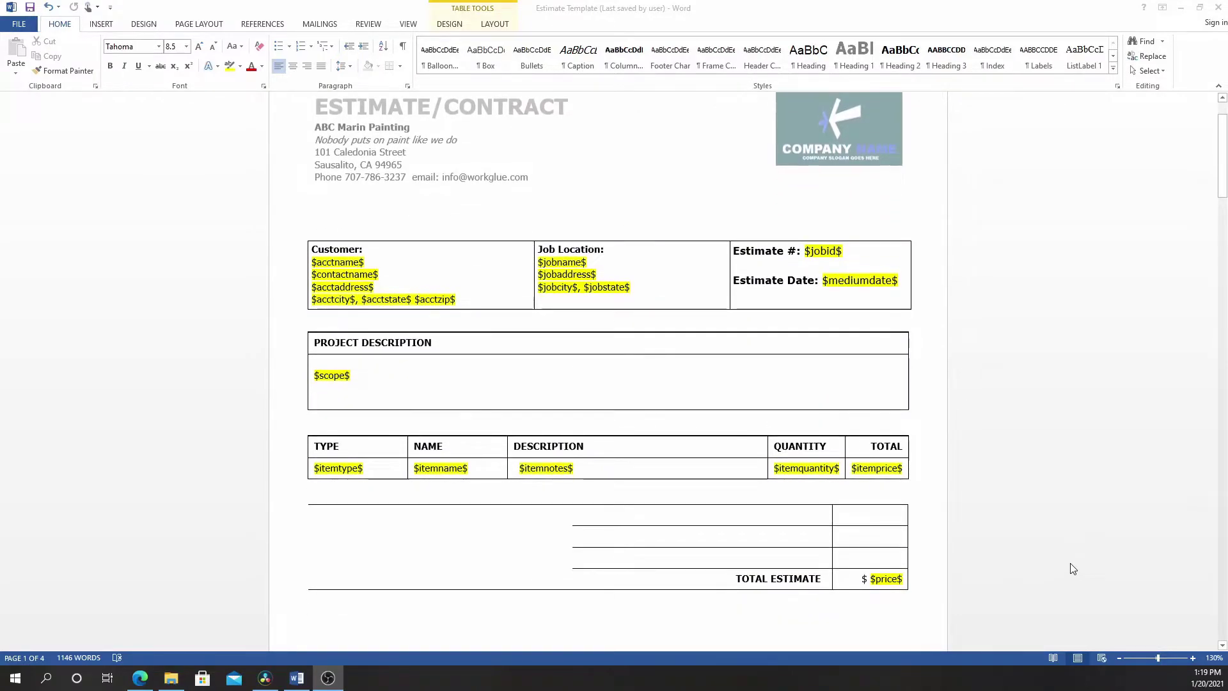
scroll(1073, 568, "down", 7)
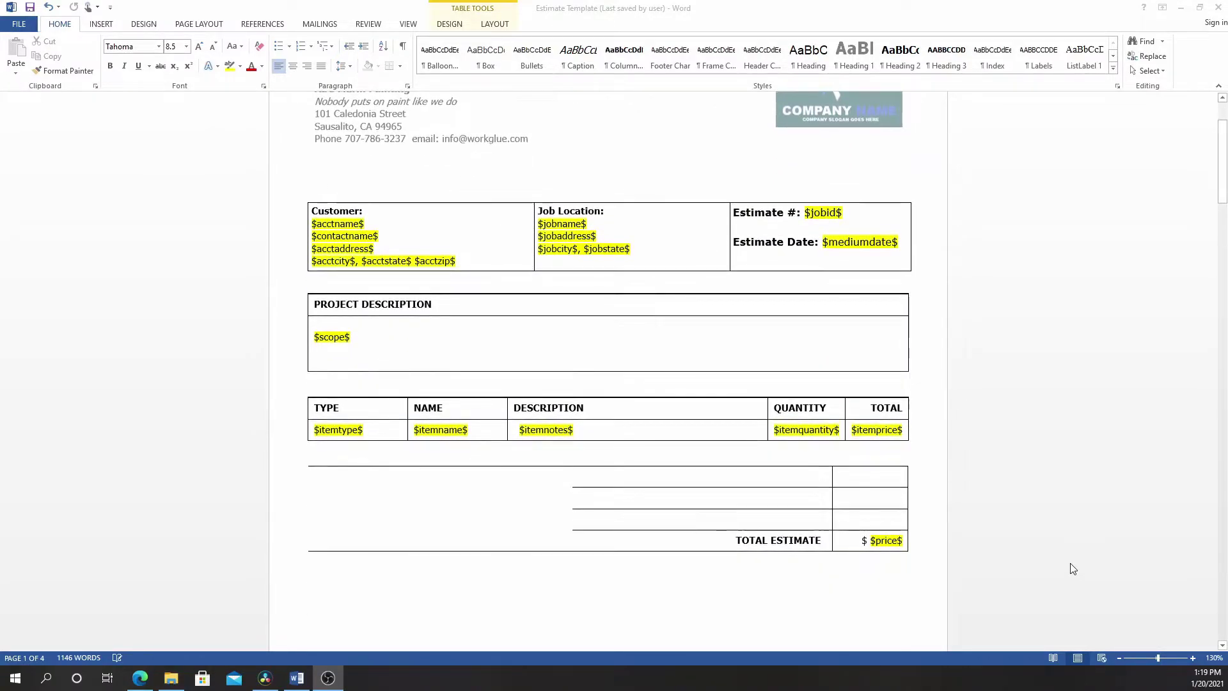
scroll(1073, 569, "down", 3)
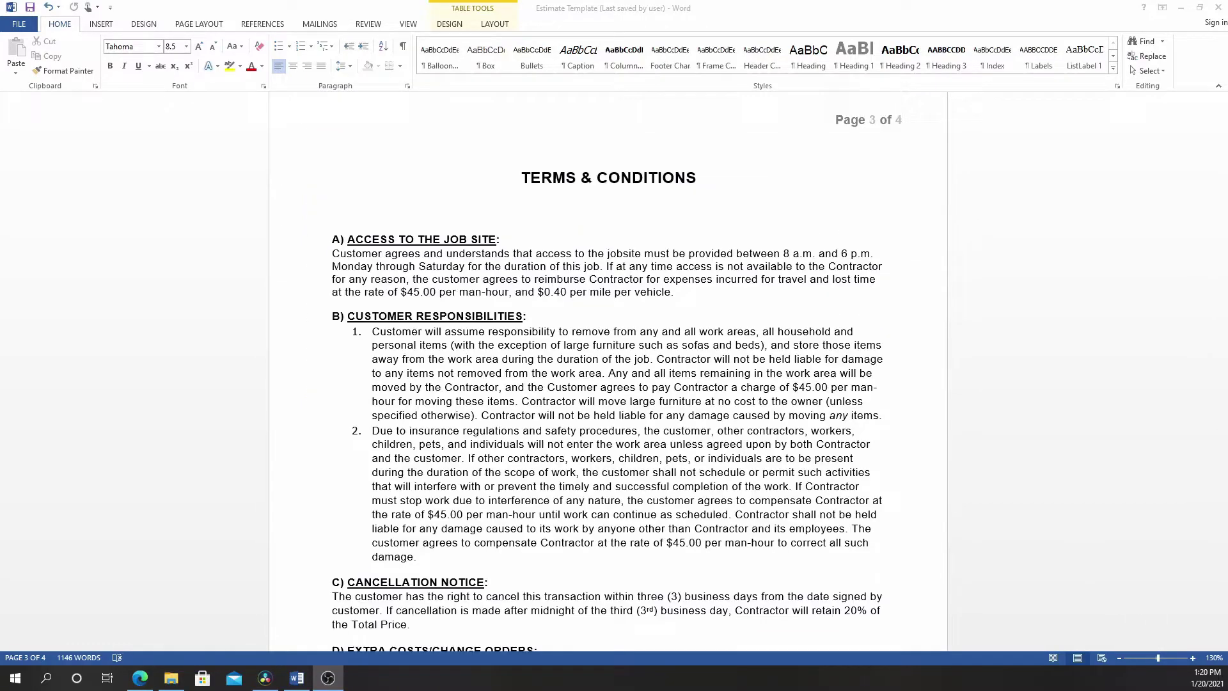
scroll(1042, 430, "down", 10)
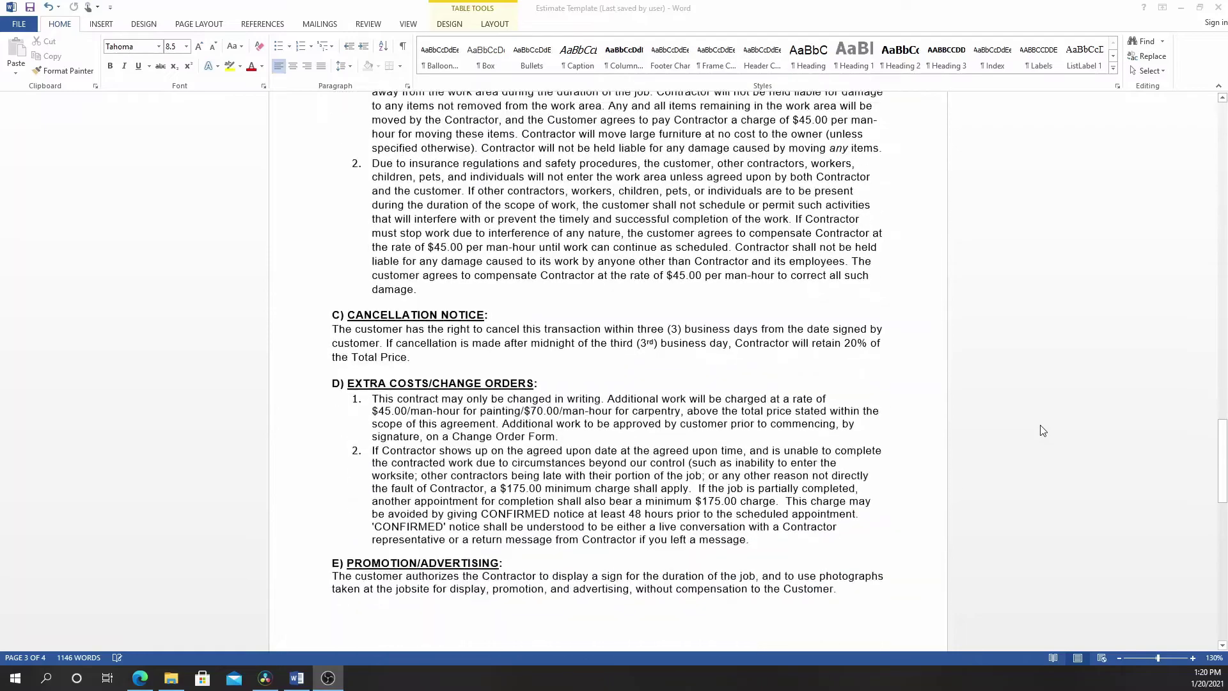
scroll(1043, 430, "down", 15)
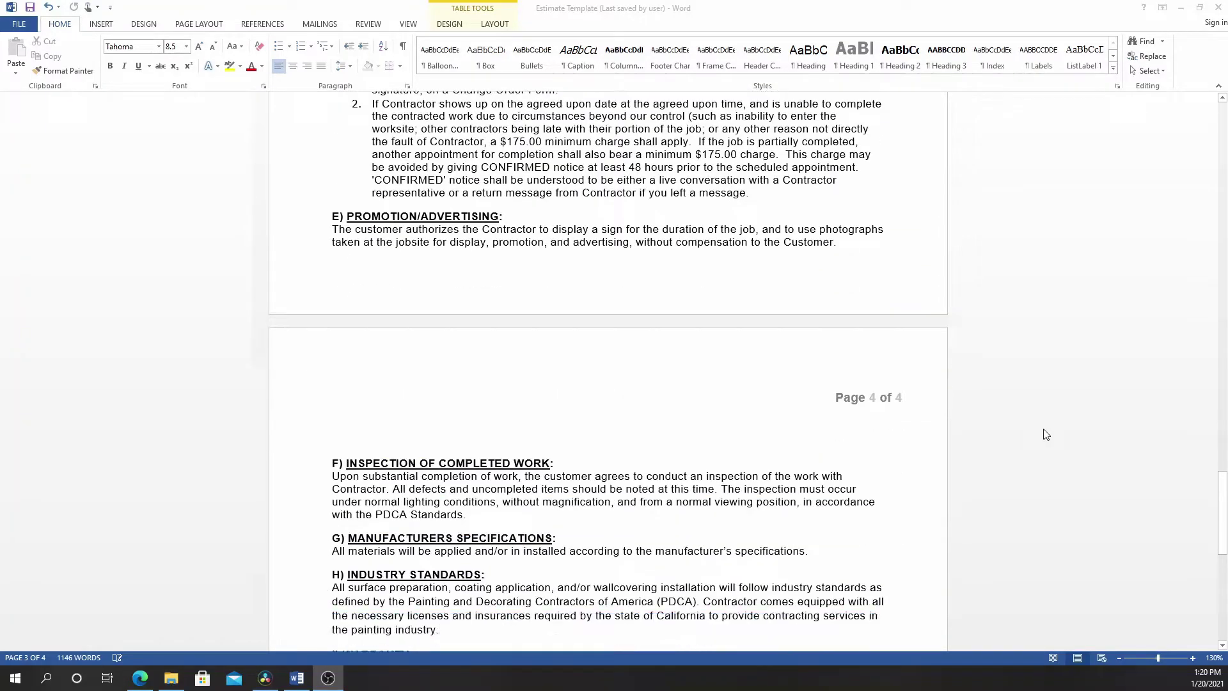
scroll(1043, 431, "down", 7)
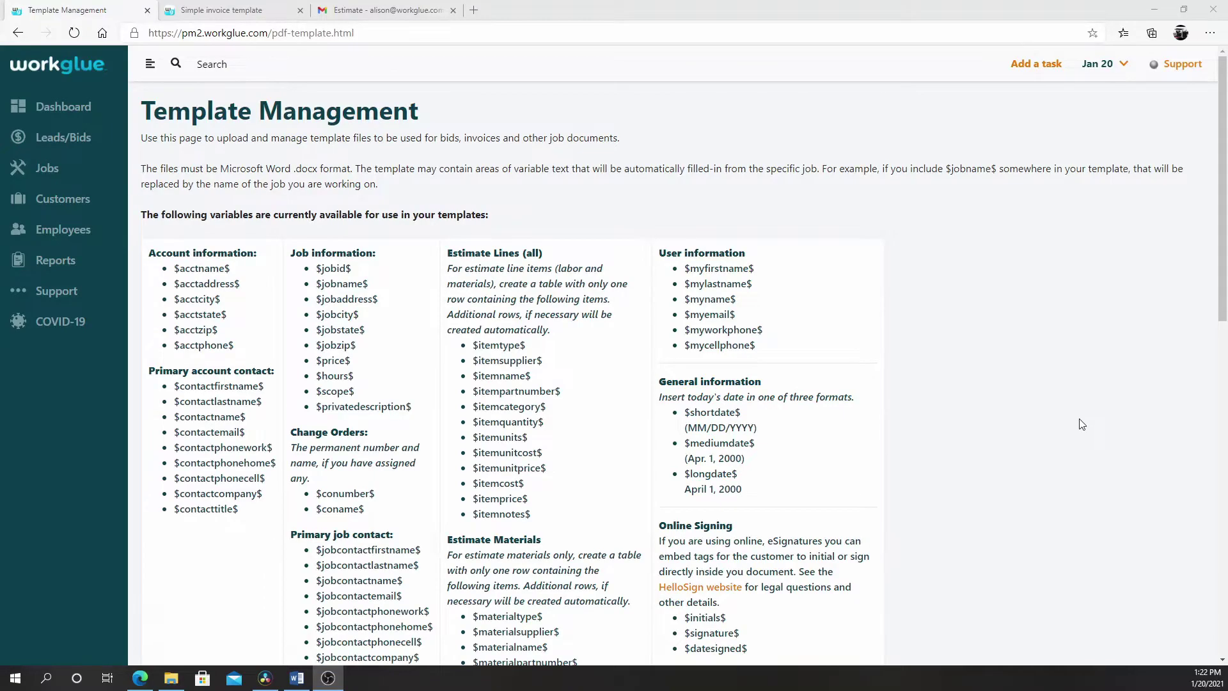
On Workglue's Template Management page in the browser, upload the Estimate Template Word file with the description "Estimate Example"
scroll(1081, 424, "down", 10)
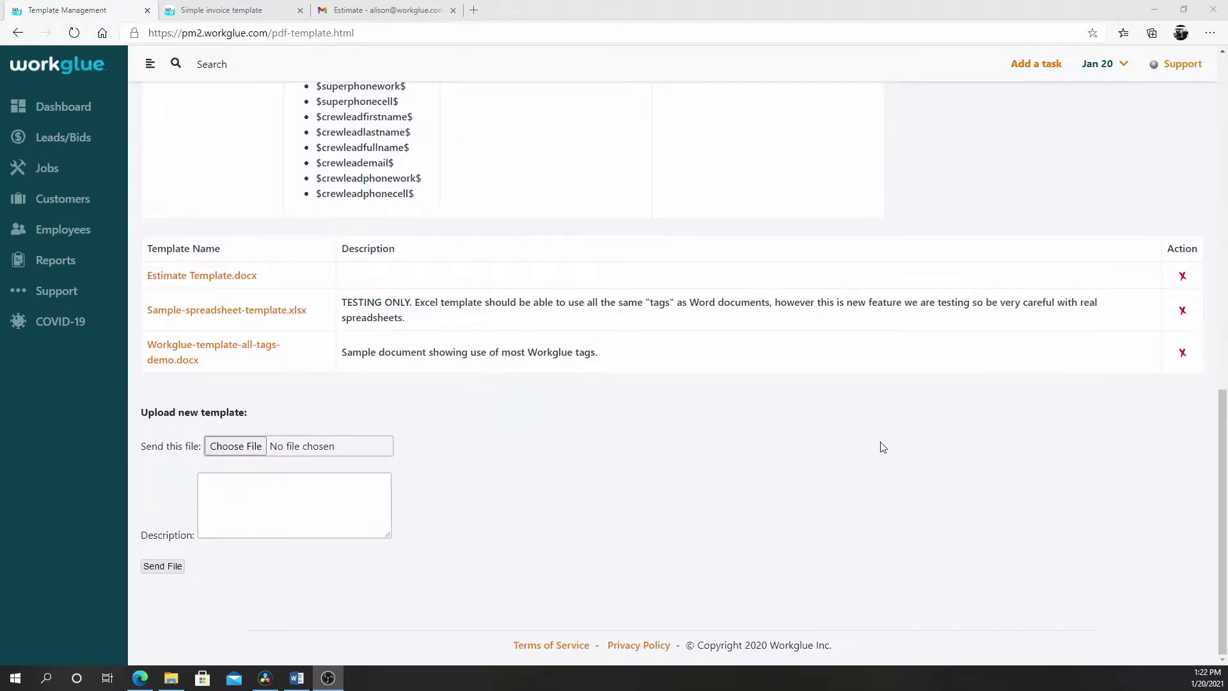
left_click(244, 444)
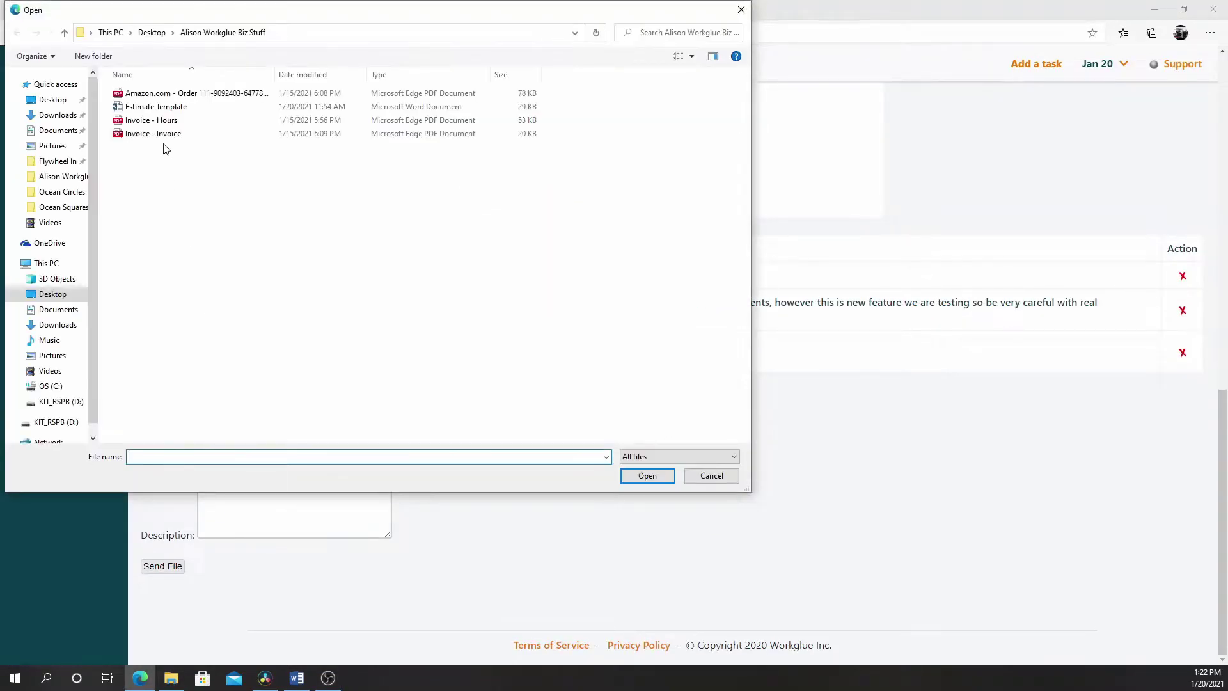
left_click(163, 108)
left_click(642, 484)
left_click(312, 512)
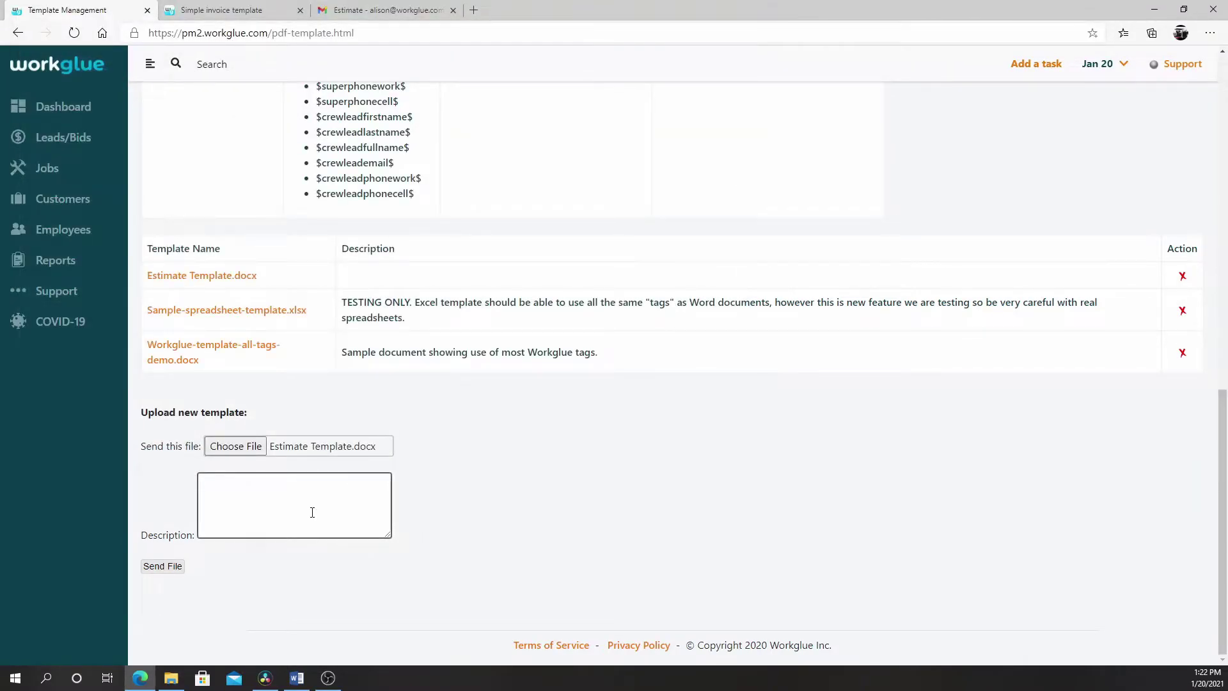
type("Estimate Example")
left_click(172, 568)
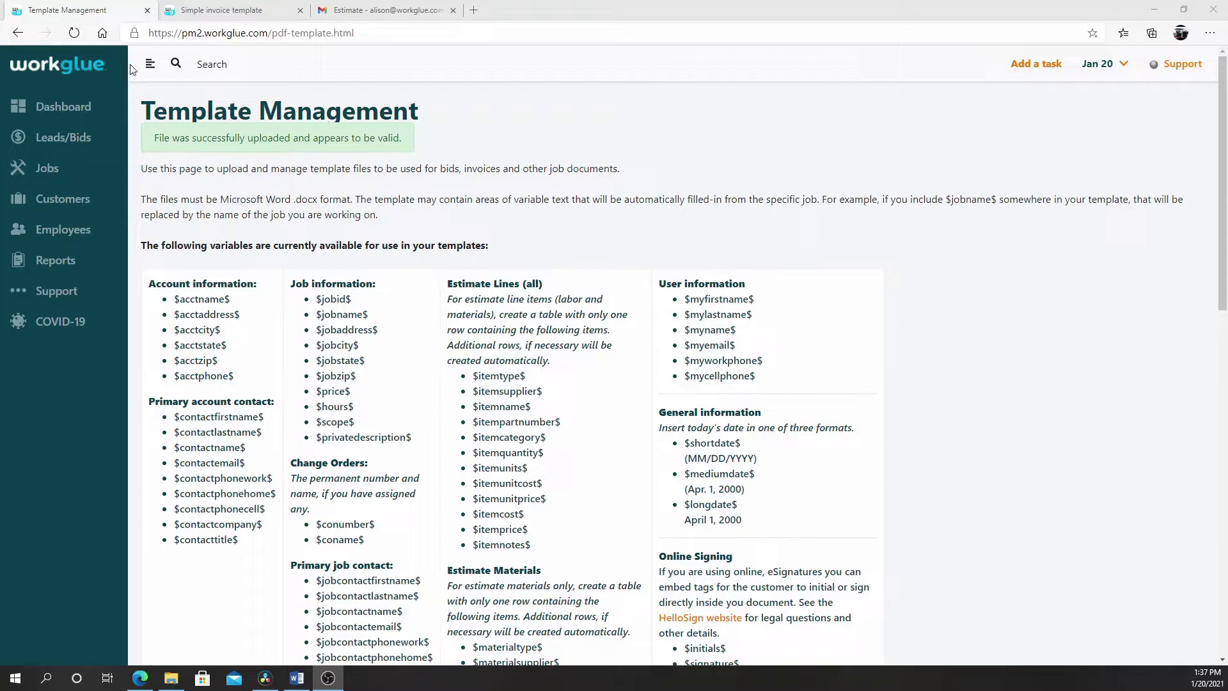
Find the customer's exterior job by surname, open it, and get the Estimate Template.docx document for it
left_click(213, 62)
type("s")
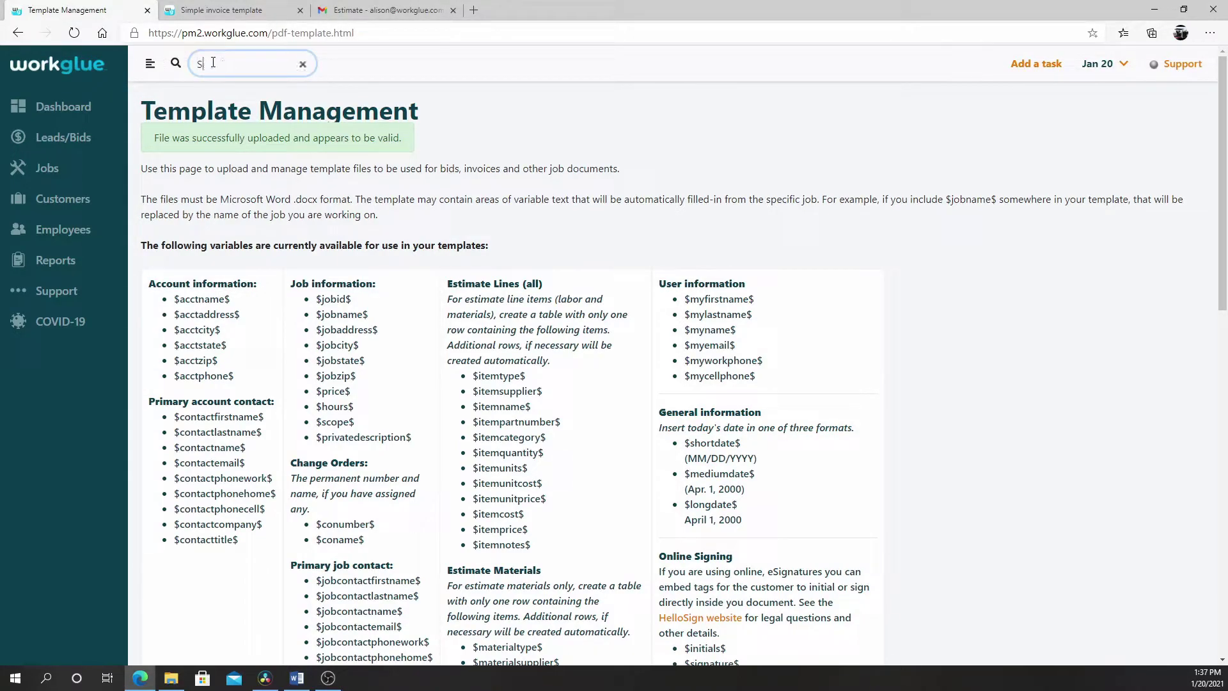
key("Return")
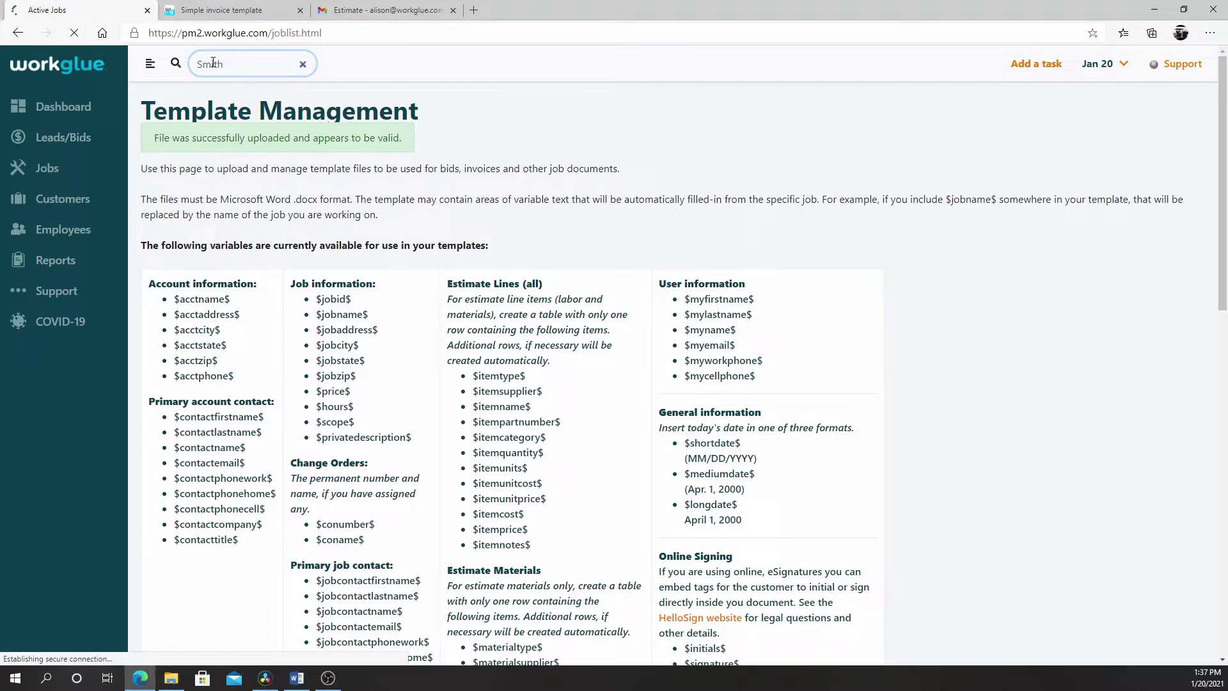
left_click(387, 200)
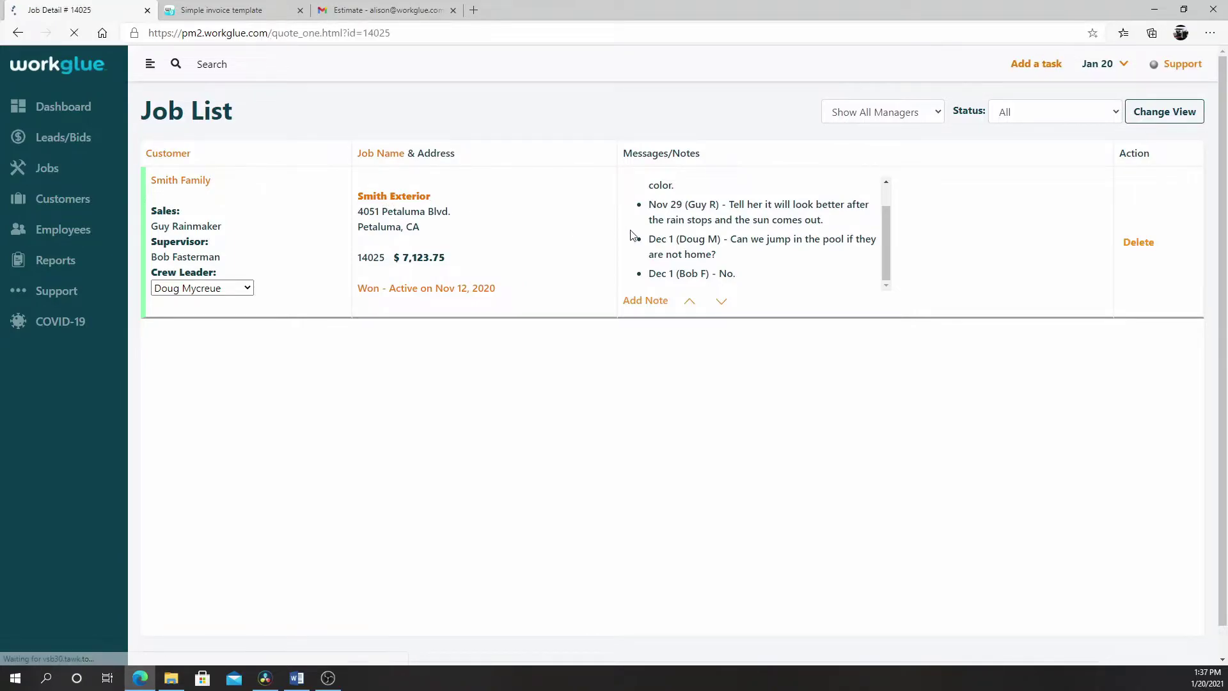
scroll(988, 375, "down", 2)
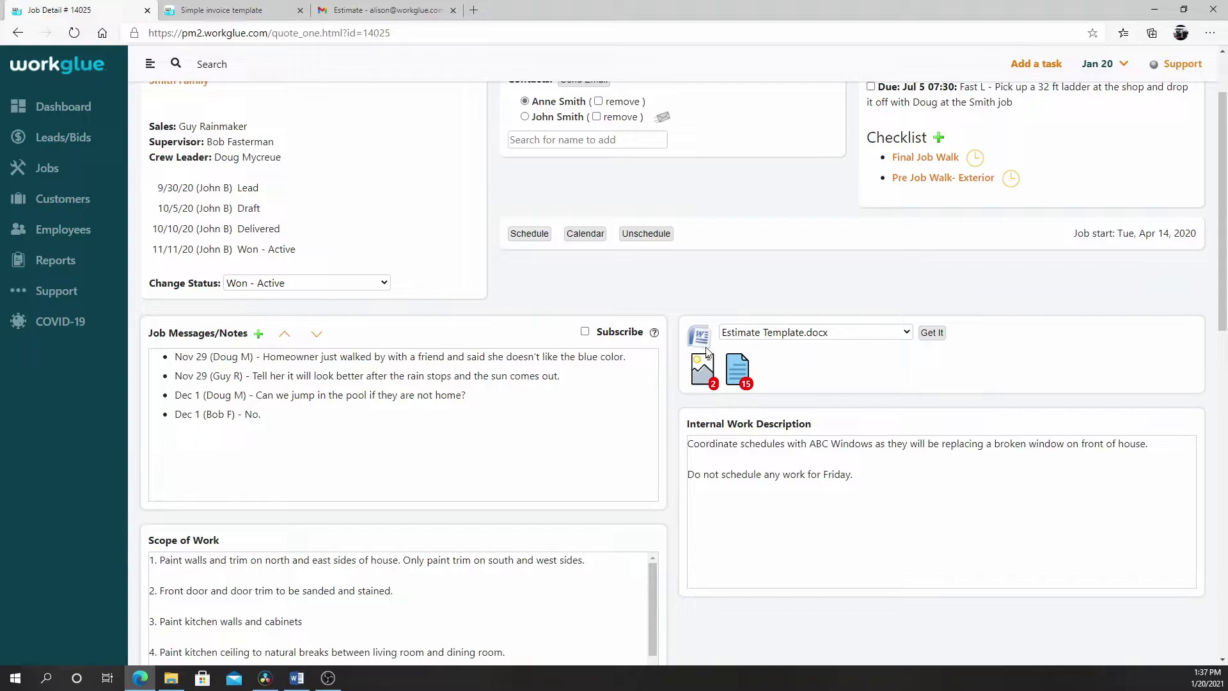
left_click(932, 332)
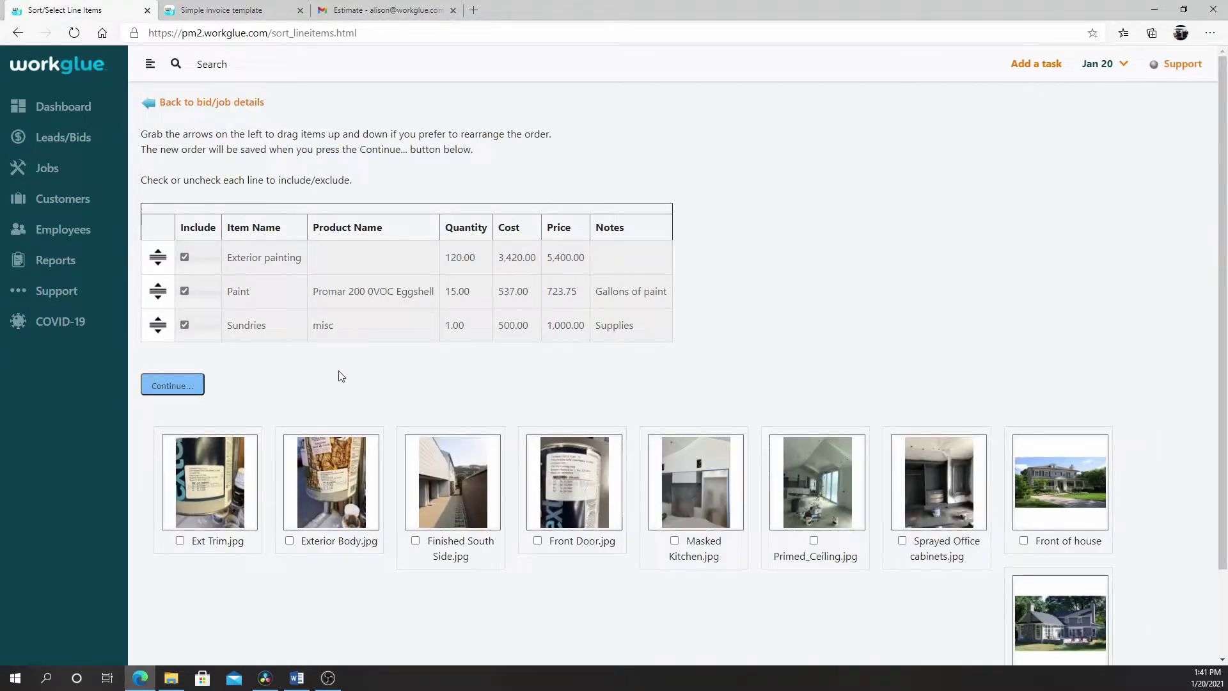
Try toggling the inclusion of the Paint and Exterior painting line items and moving the Sundries line
left_click(185, 291)
left_click(185, 258)
mouse_move(160, 325)
left_mouse_down()
mouse_move(161, 289)
mouse_move(160, 330)
left_mouse_up()
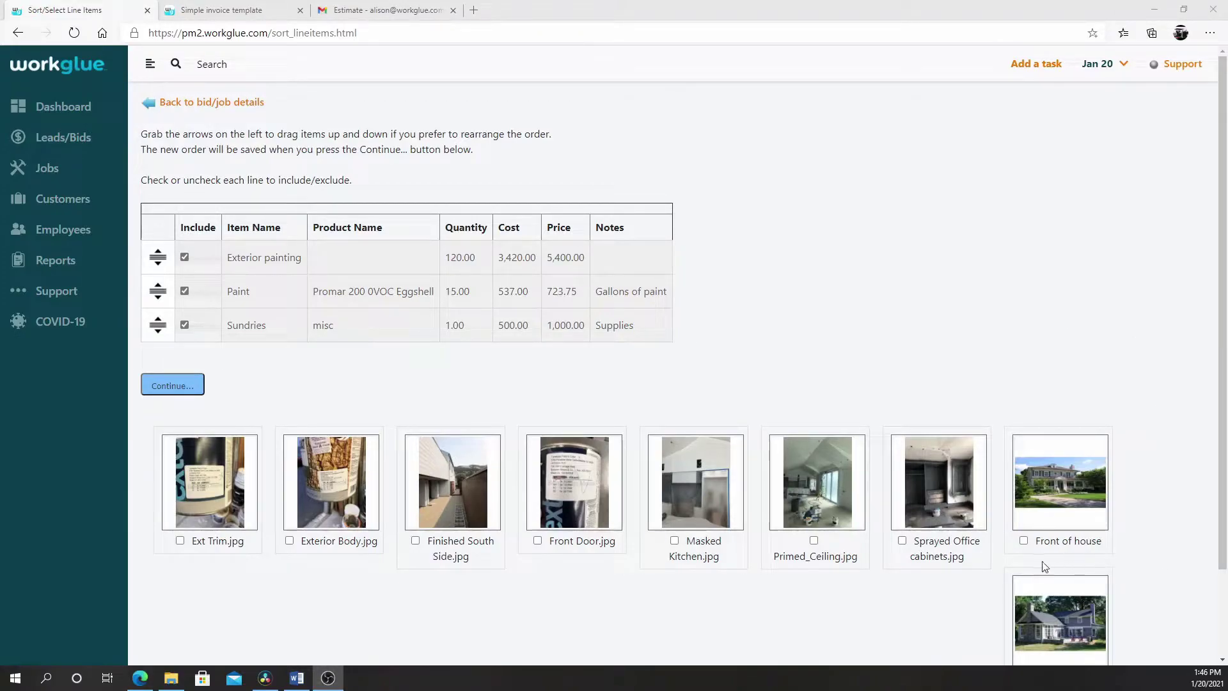
Include the Primed_Ceiling.jpg photo described as "Kitchen ceiling" and the Sprayed Office cabinets.jpg photo, and continue to generate the document
left_click(814, 541)
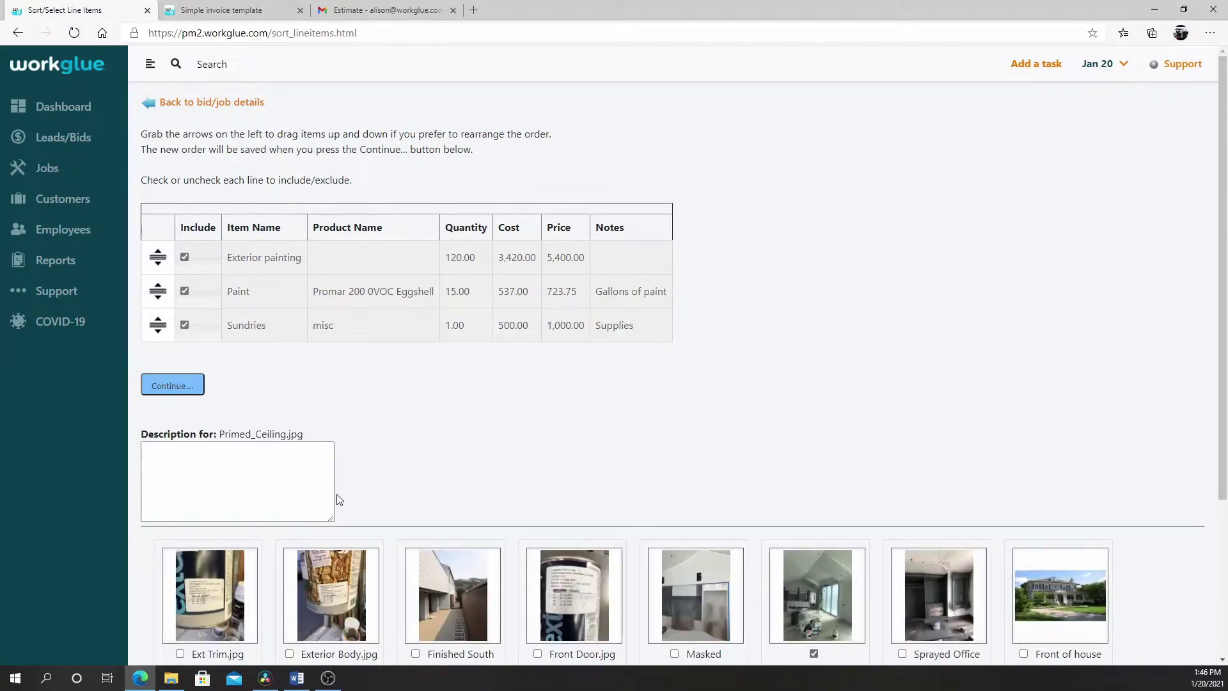
scroll(537, 422, "down", 3)
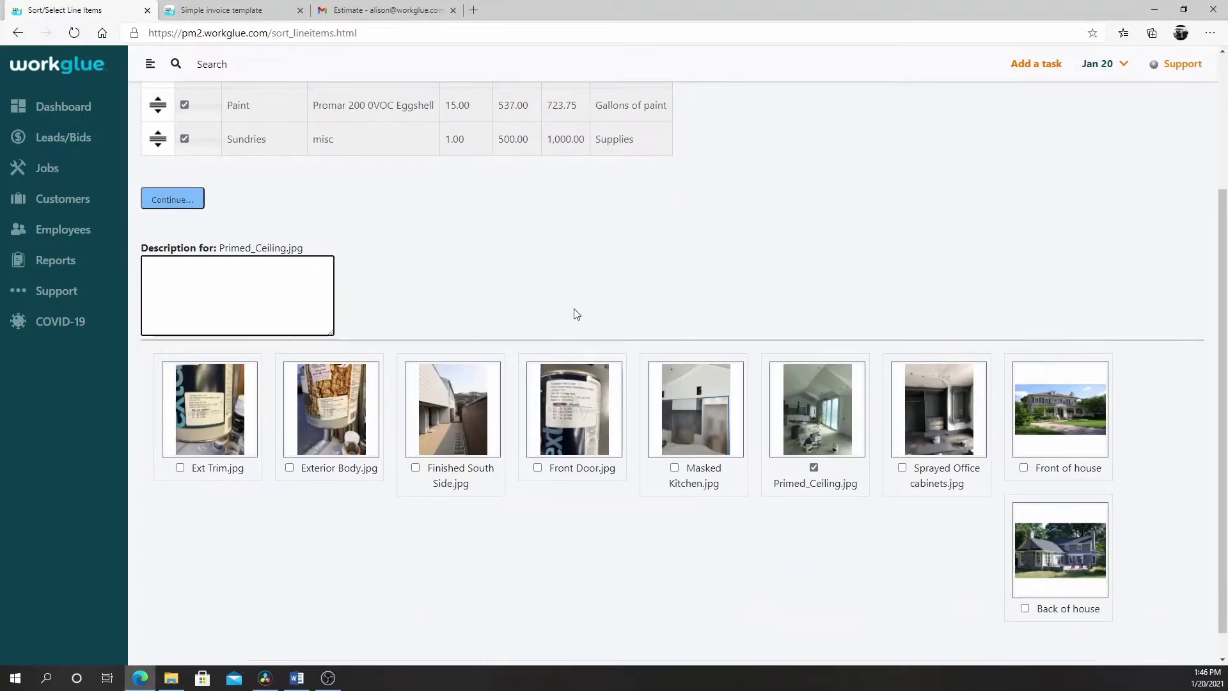
type("Kitchen ceiling")
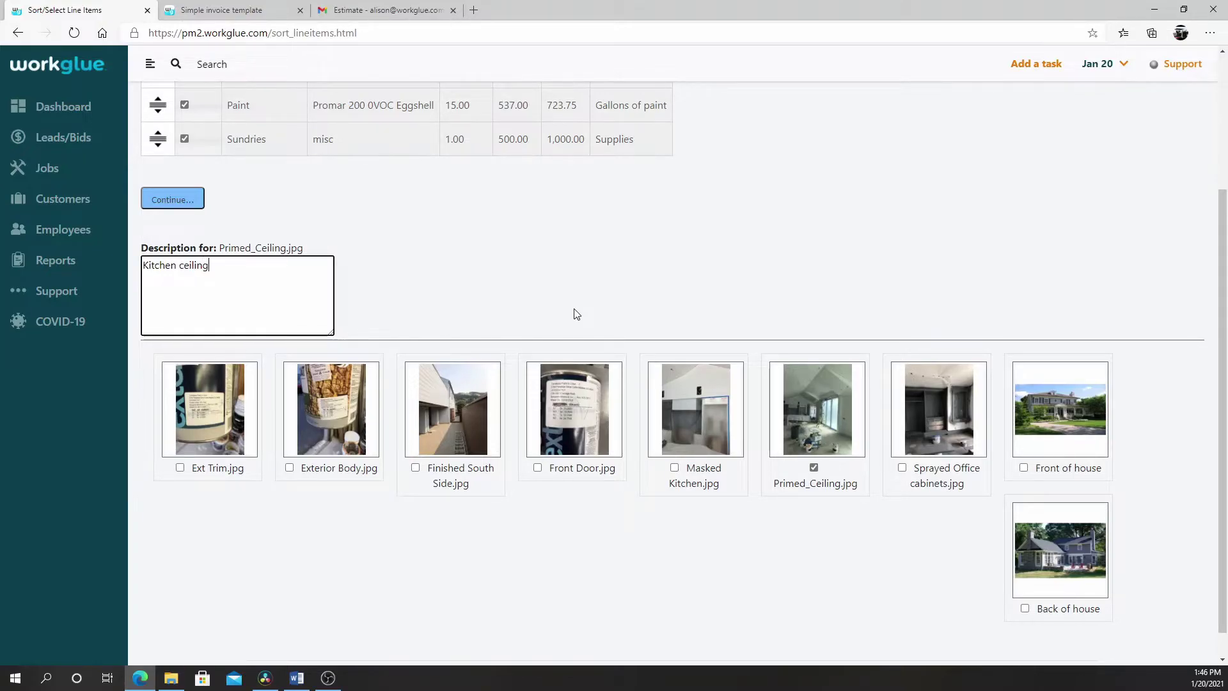
left_click(901, 468)
left_click(169, 106)
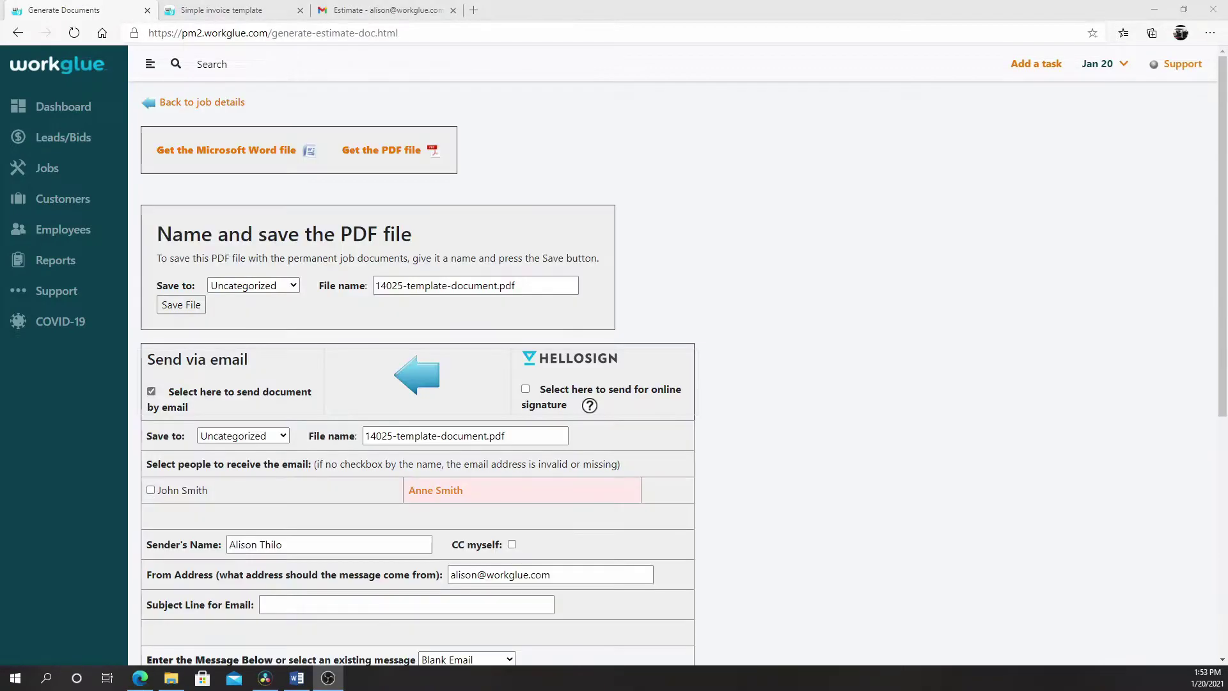
Get the generated estimate as a Microsoft Word file, switch to Word and review its customer details, project description and line items
left_click(267, 153)
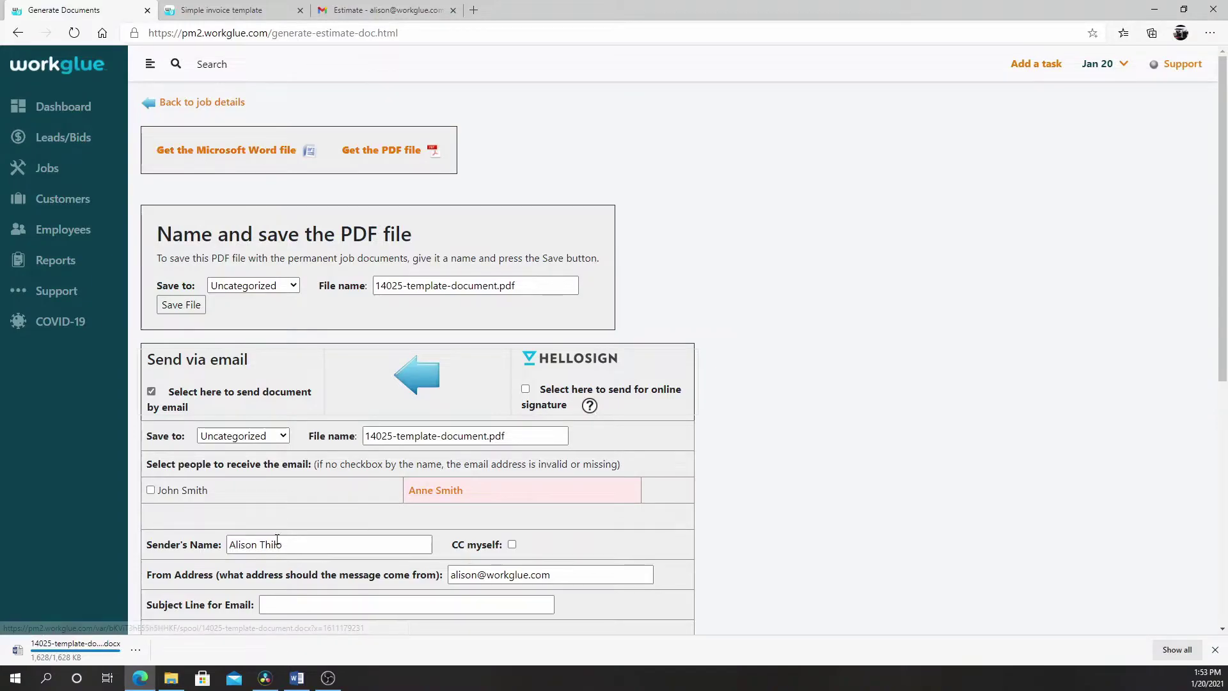
left_click(297, 678)
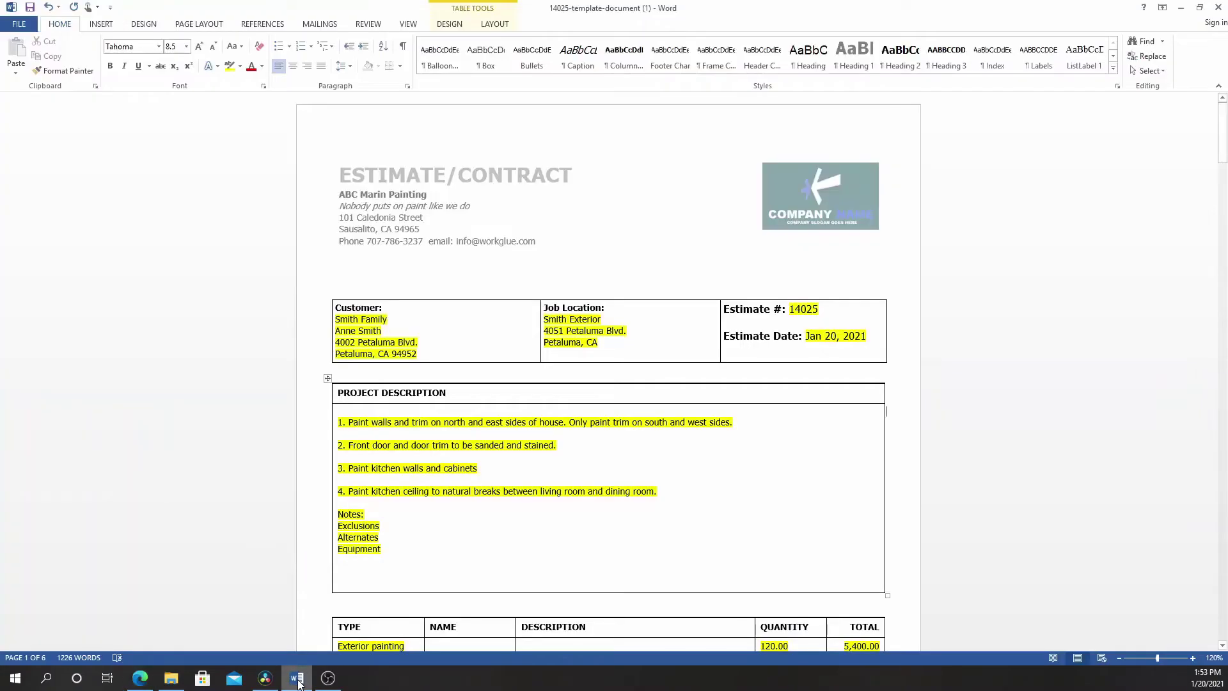
scroll(1113, 322, "down", 3)
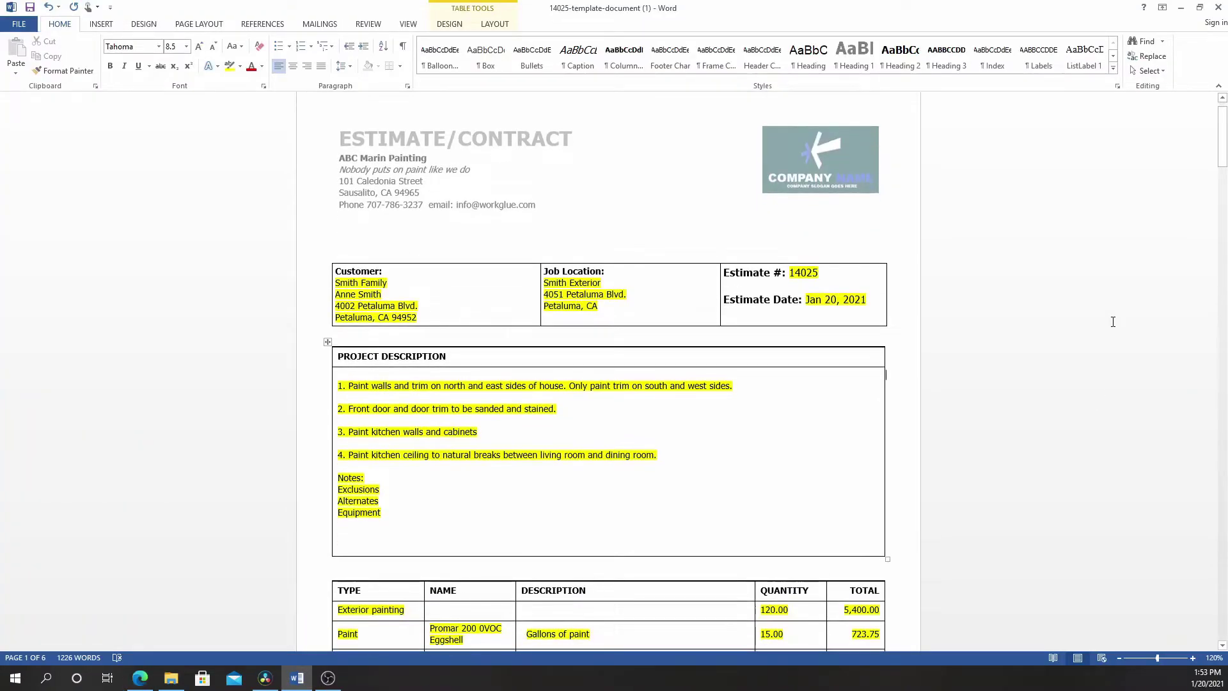
scroll(1113, 326, "down", 2)
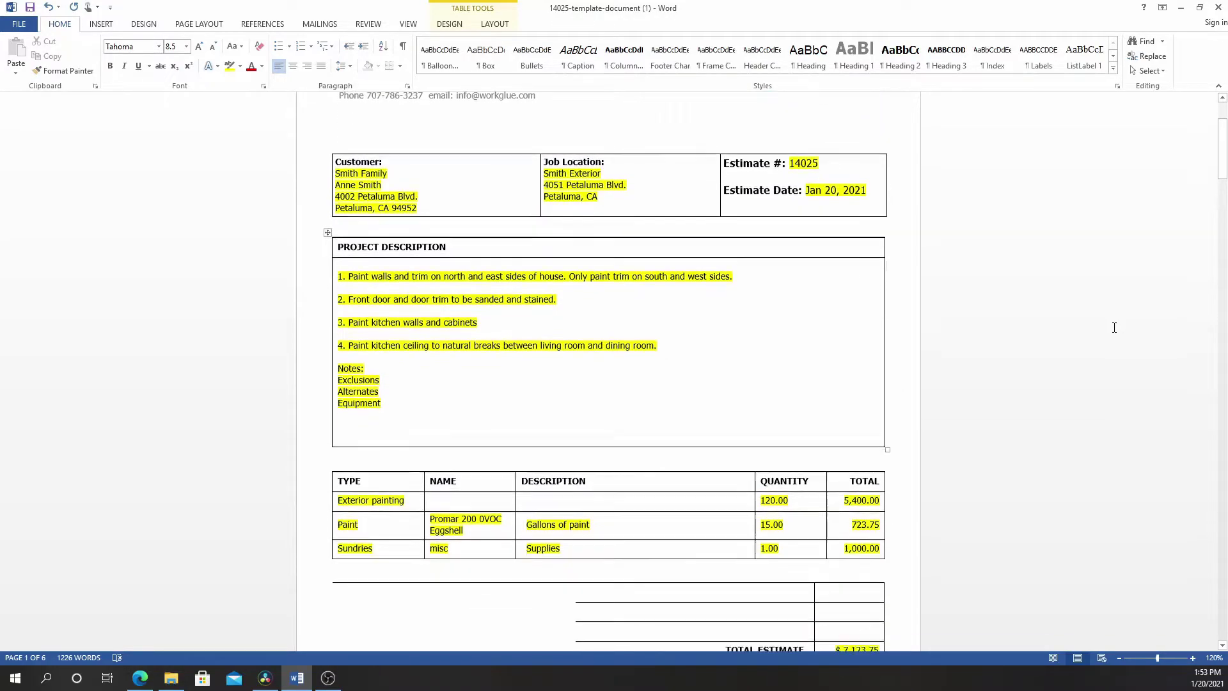
scroll(1114, 327, "down", 2)
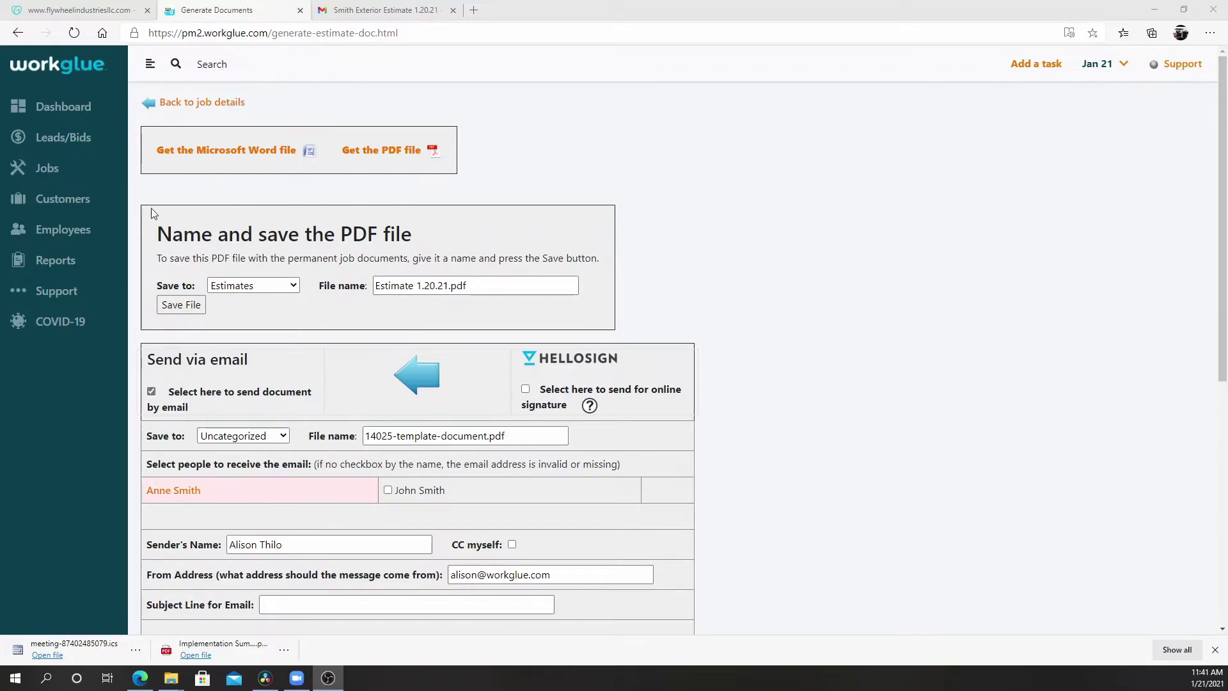
Set the PDF's save category to Estimates and name the file "Estimate 1.20.21.pdf"
left_click(293, 285)
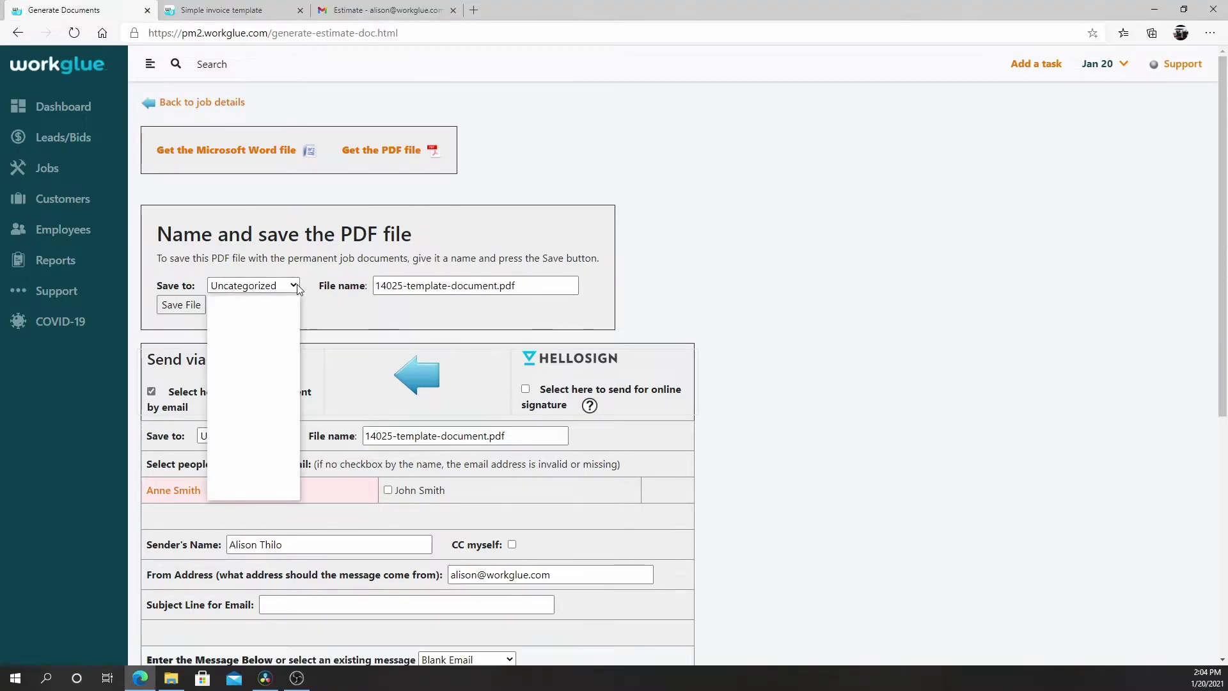
left_click(278, 344)
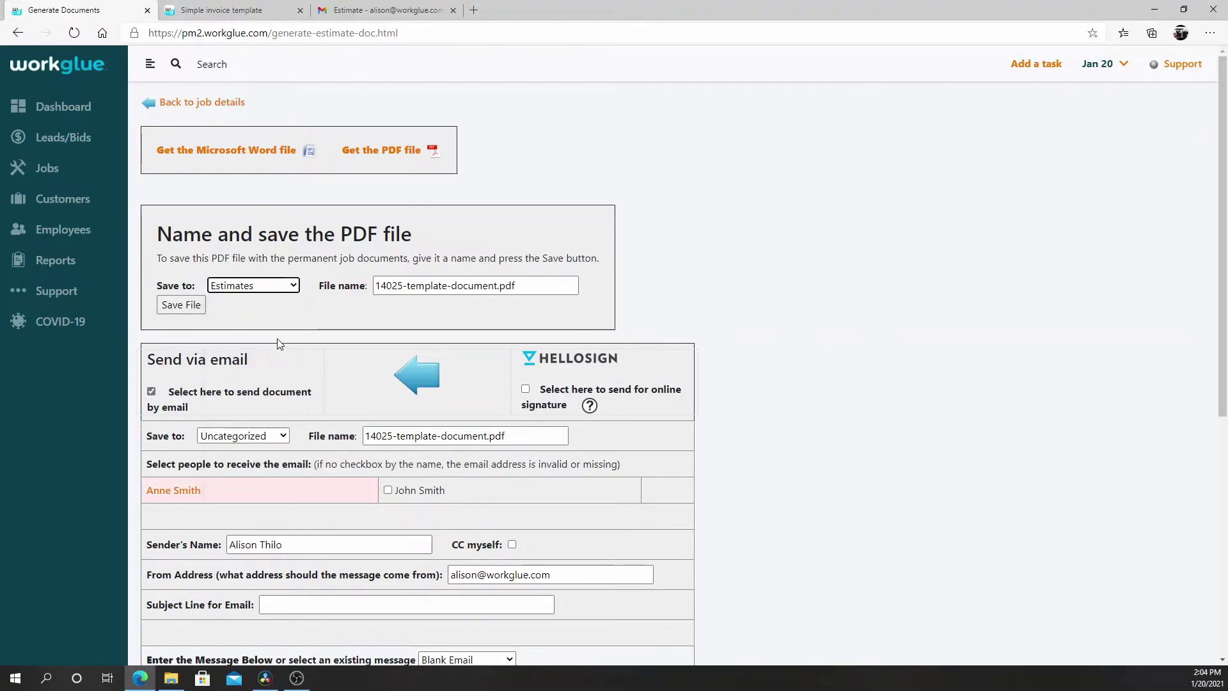
left_click(500, 279)
type("1-20")
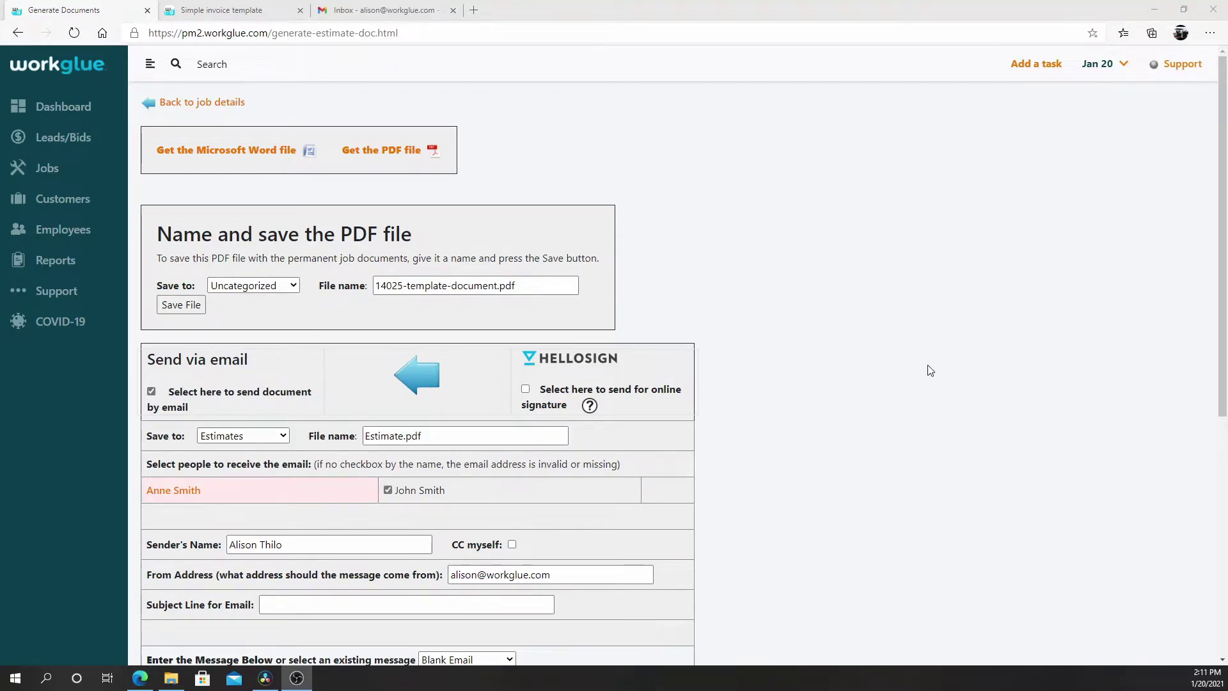
For the email, set the save category to Estimates, name the attachment "Estimate.pdf" and select the contact with a valid address as recipient
scroll(929, 371, "down", 3)
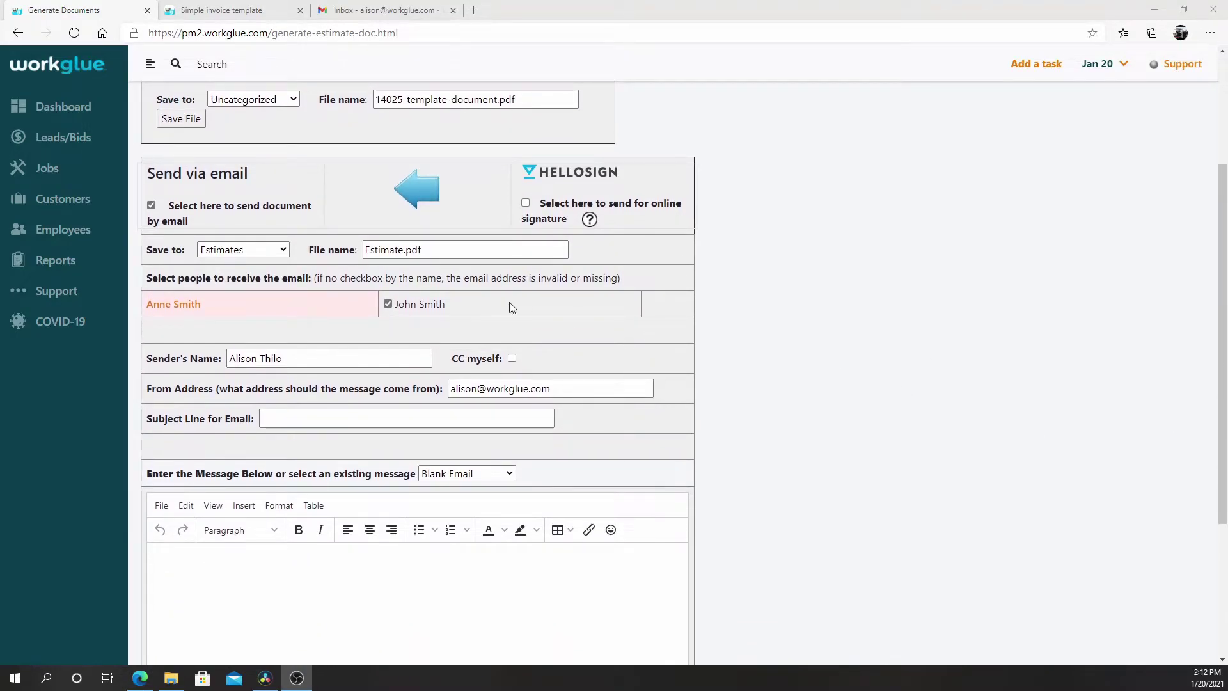
left_click(258, 250)
left_click(258, 253)
left_click(471, 250)
left_click(388, 304)
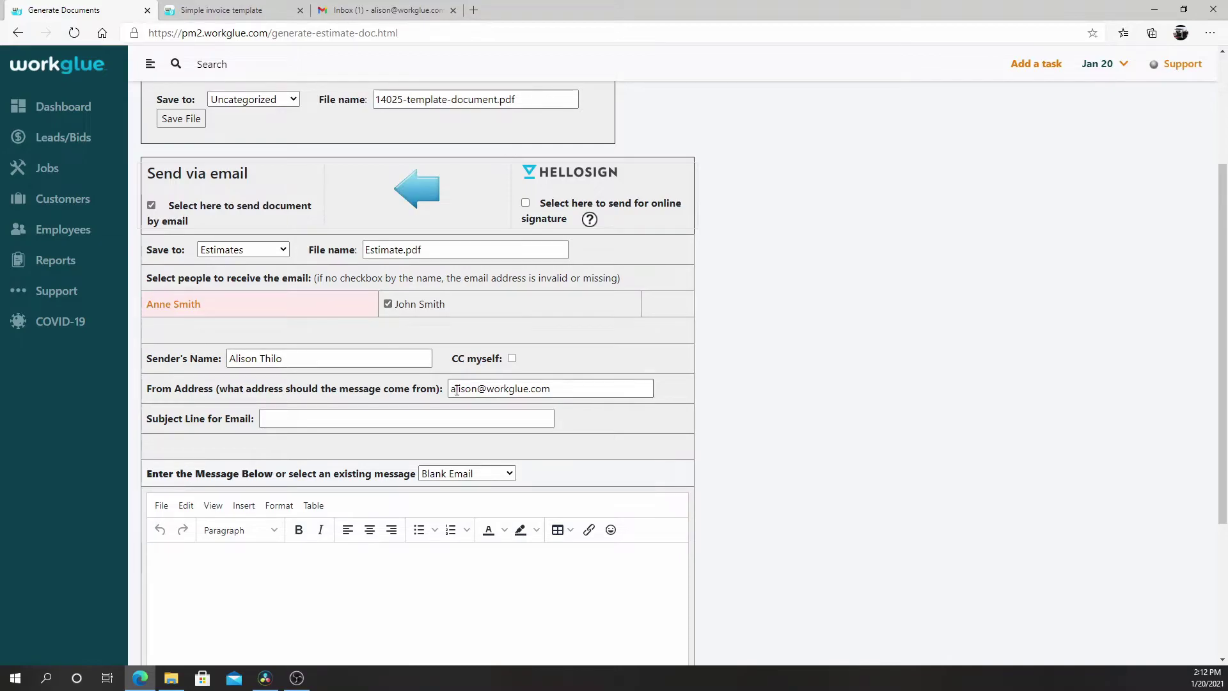
Set the email subject to the job's name followed by "Estimate 1.20.21" and load the Estimate Template message
left_click(410, 419)
type("Smith Exterior Estimate 1.20.21")
left_click(499, 473)
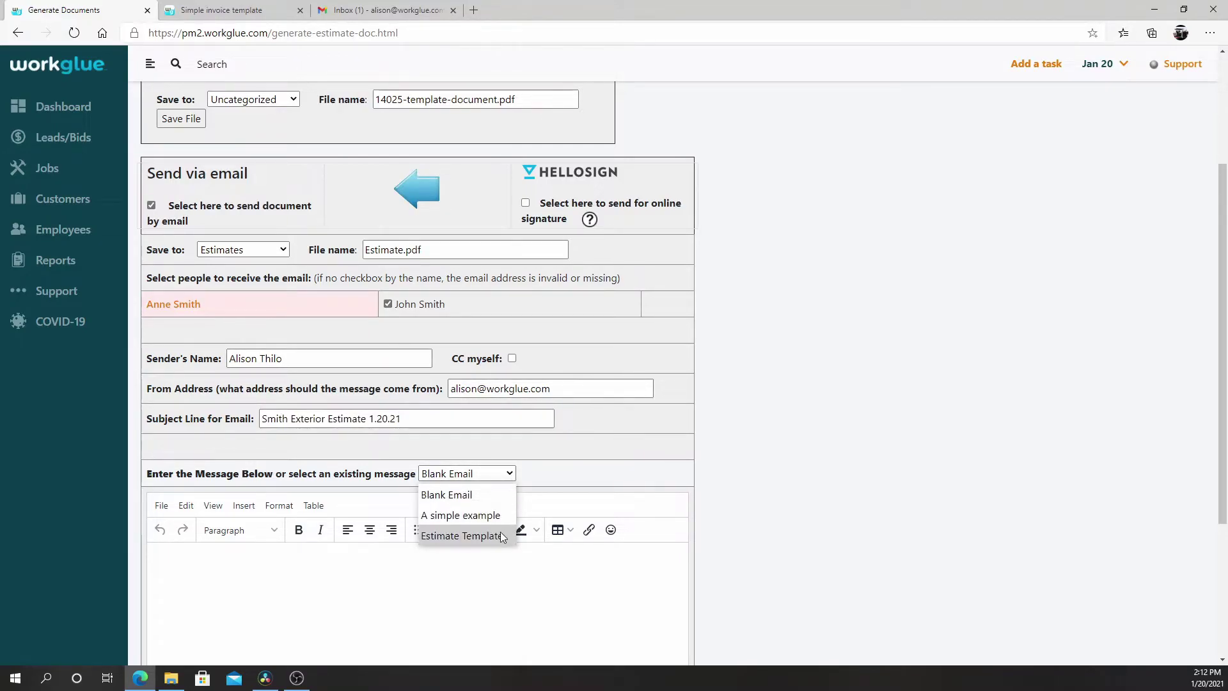
left_click(502, 536)
scroll(831, 546, "down", 4)
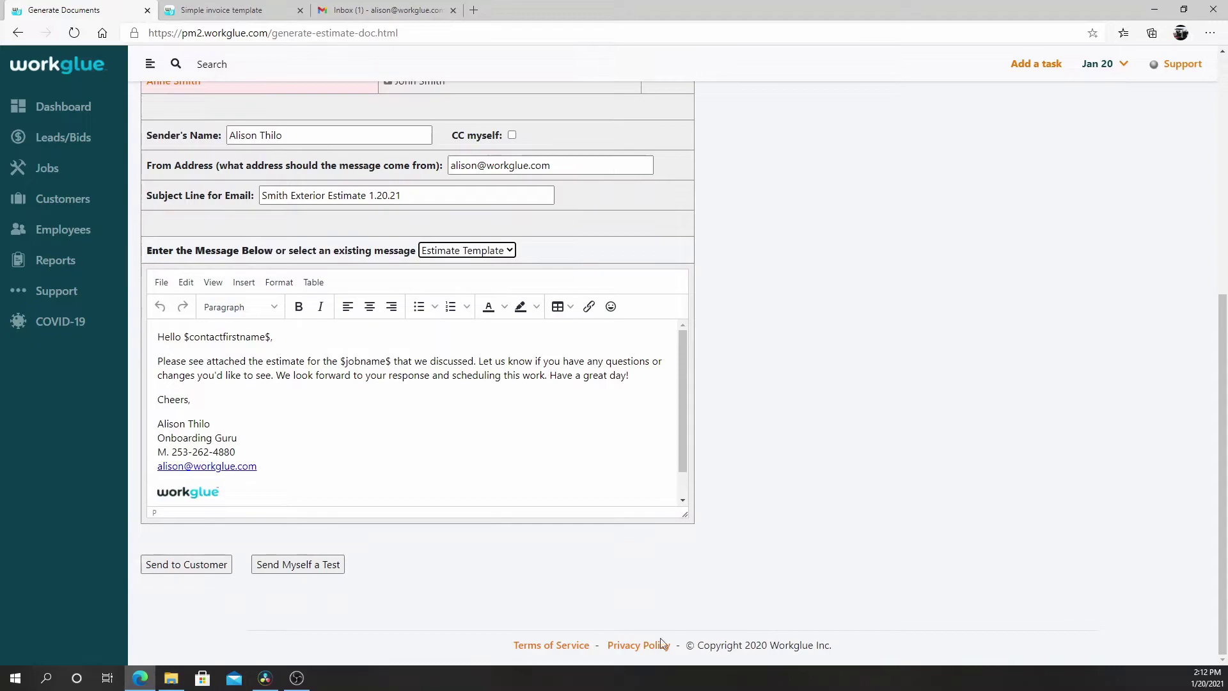
Send a test of the estimate email to yourself, switch to Gmail and review the received message's PDF attachment
left_click(326, 568)
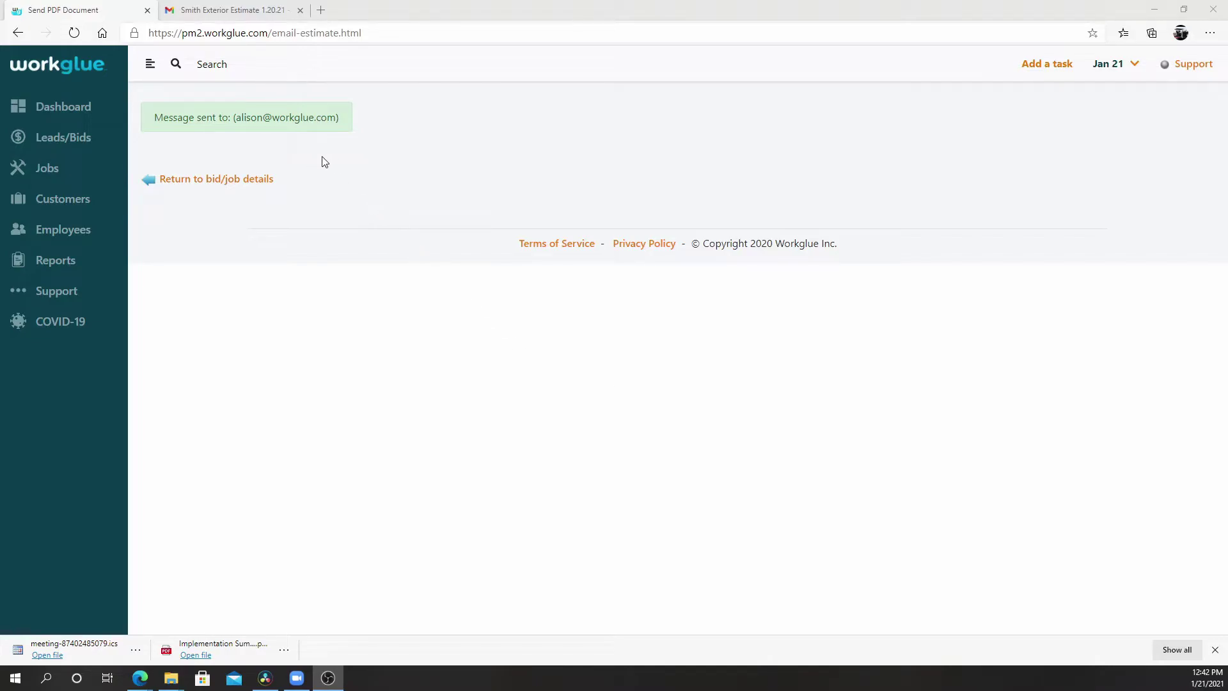
left_click(262, 9)
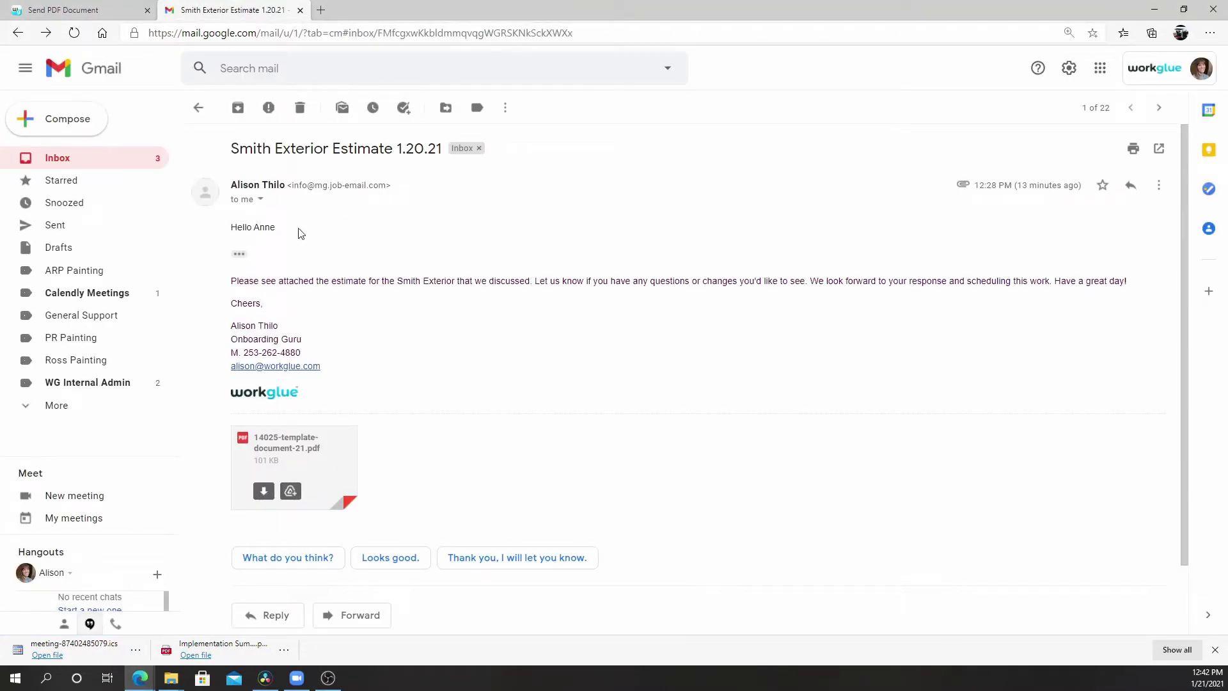
left_click(298, 443)
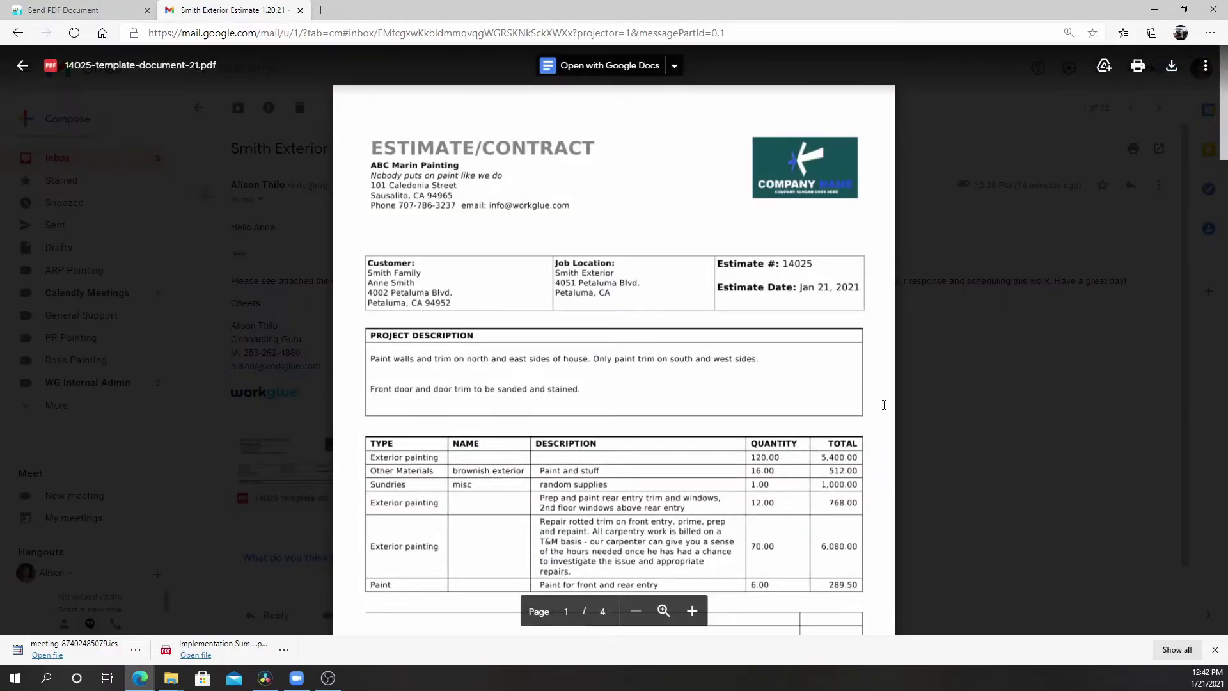
scroll(886, 392, "down", 2)
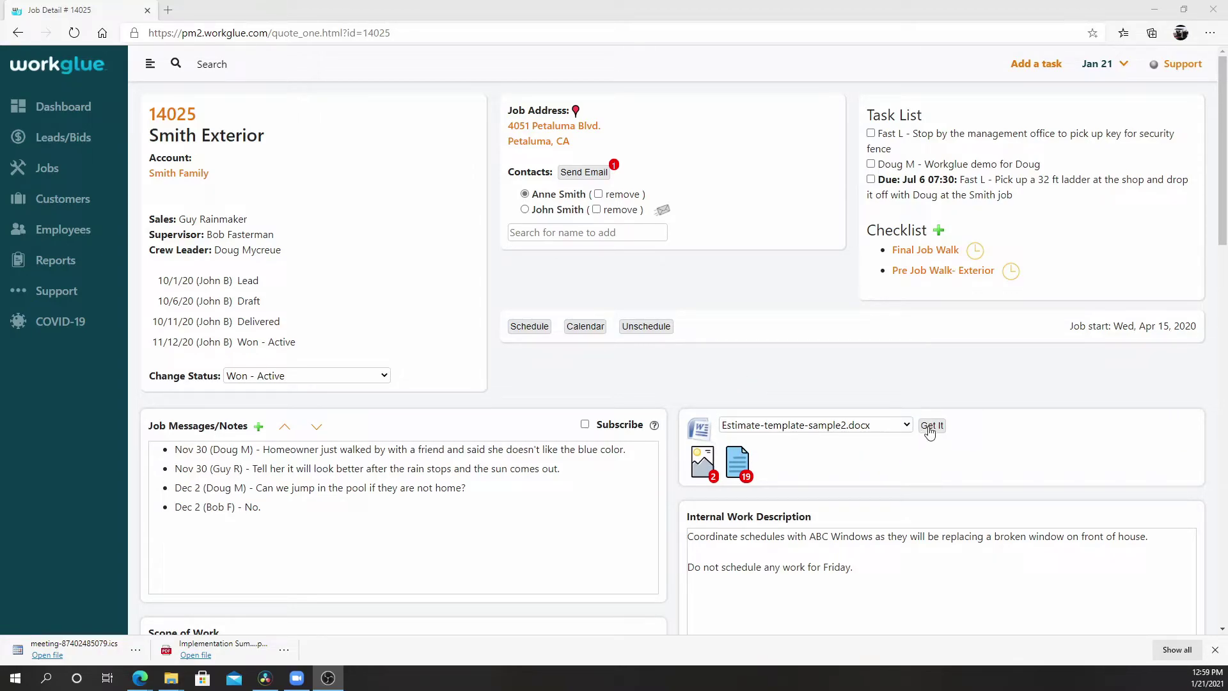
Generate a document for the job's Front entryway change order using the Estimate-template-sample2.docx template
scroll(929, 433, "down", 15)
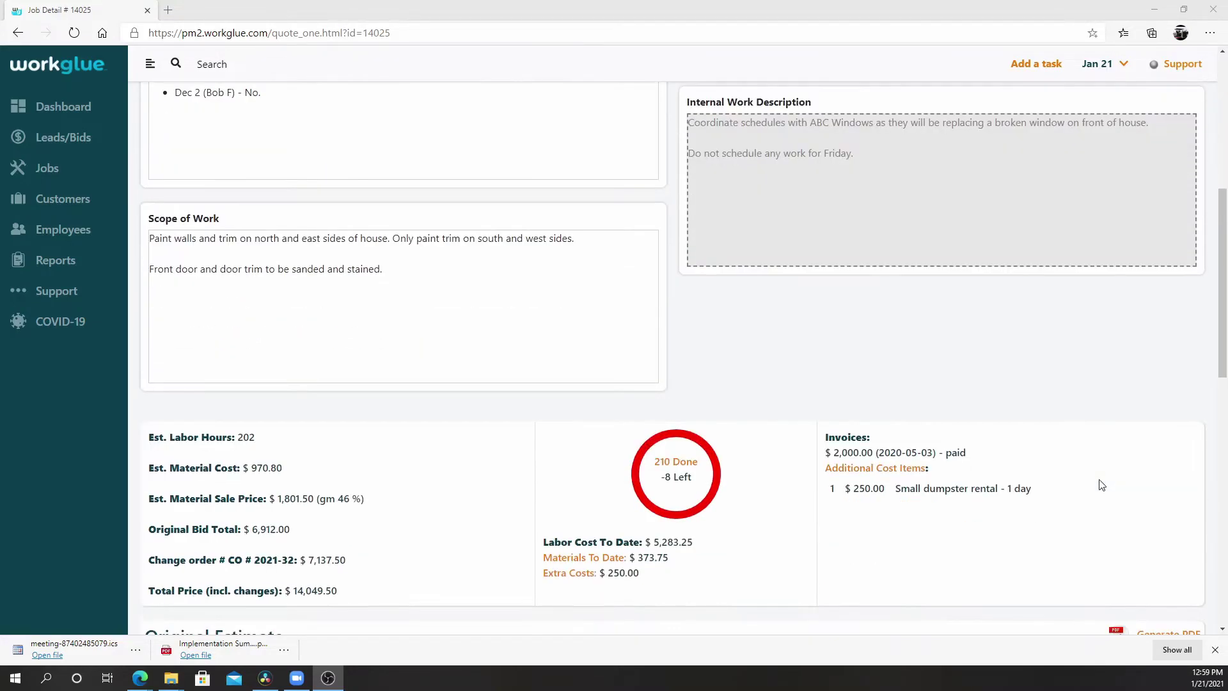
scroll(1100, 484, "down", 4)
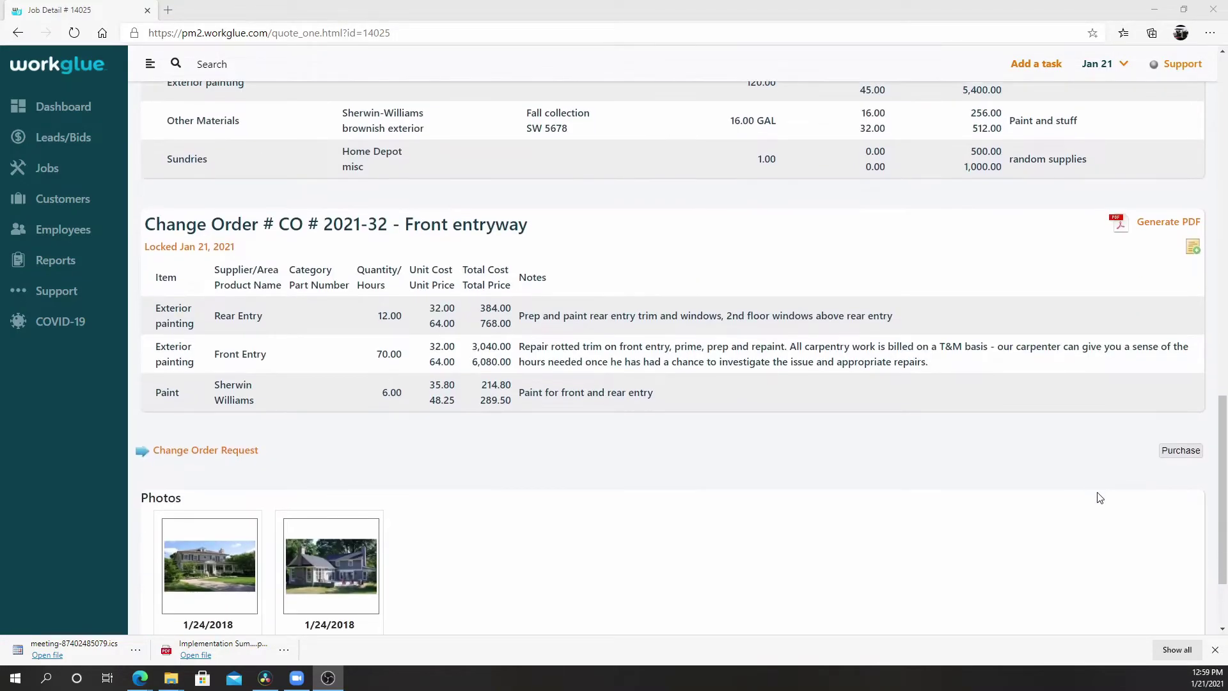
left_click(1160, 223)
left_click(666, 331)
left_click(666, 352)
left_click(730, 330)
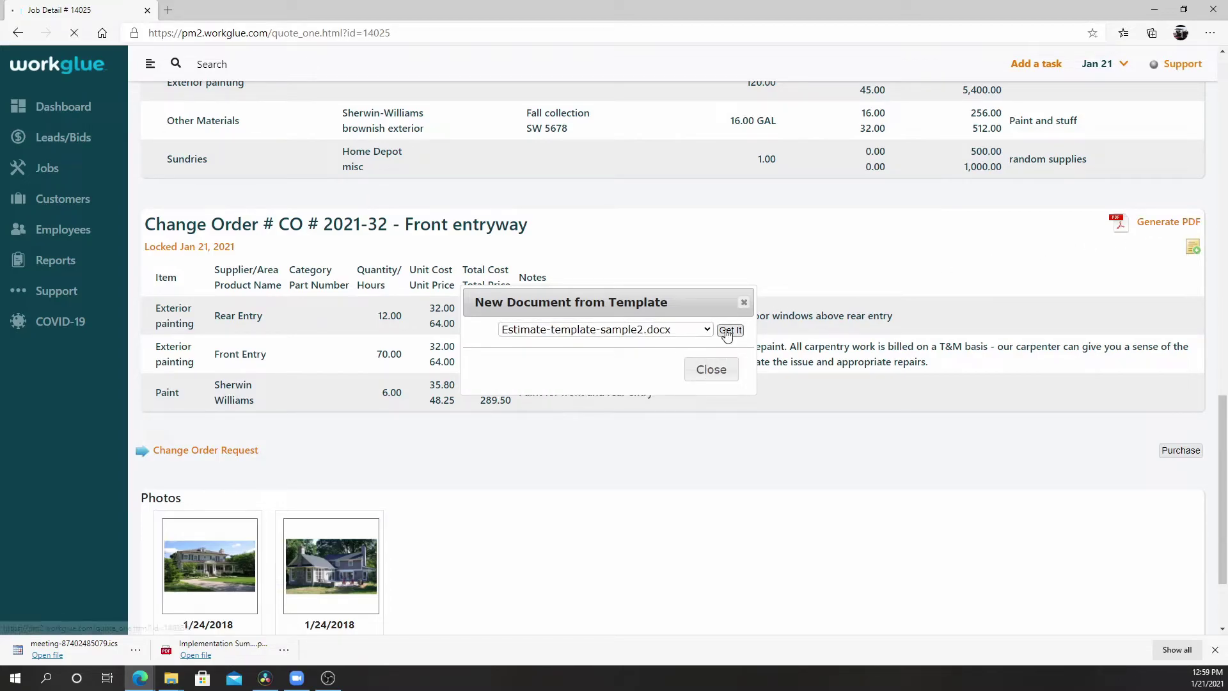